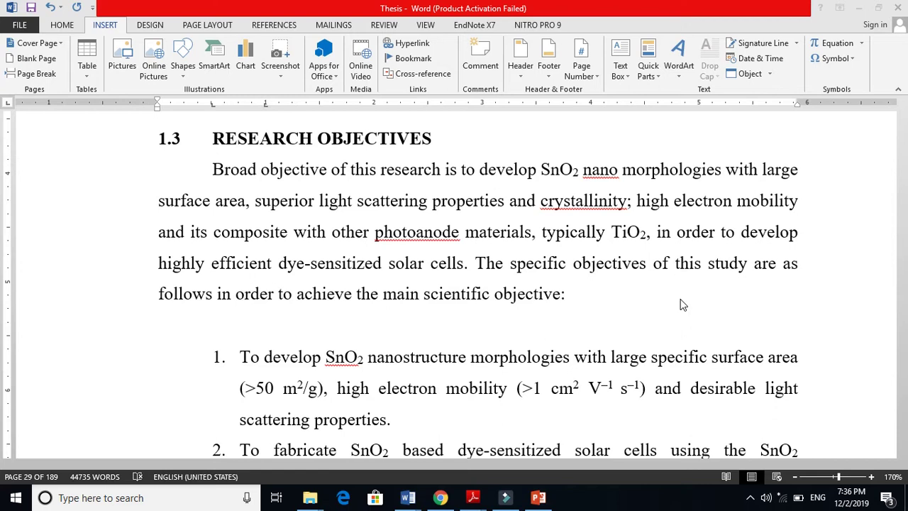
Step: Make 'Broad objective' in the opening paragraph bold with yellow highlighting
{"action": "left_click", "coordinate": [823, 418]}
{"action": "scroll", "coordinate": [731, 369], "scroll_direction": "down", "scroll_amount": 1}
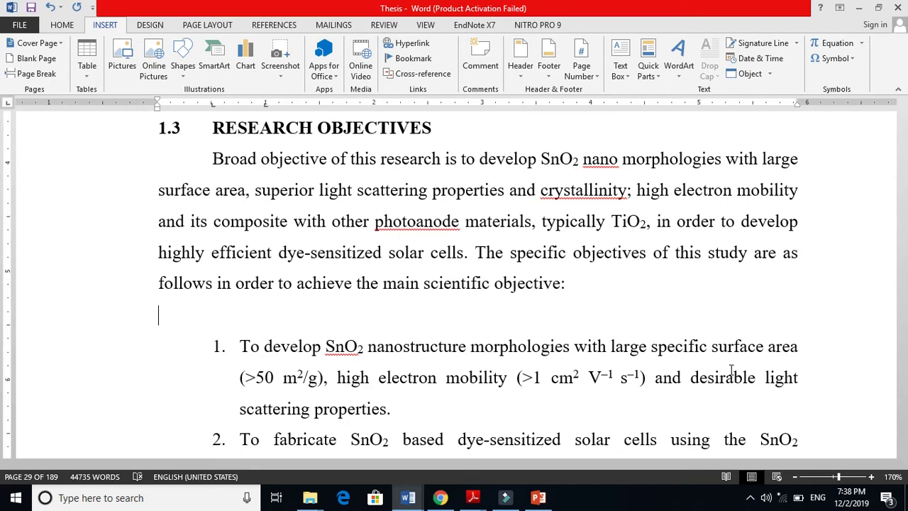
{"action": "left_click", "coordinate": [380, 131]}
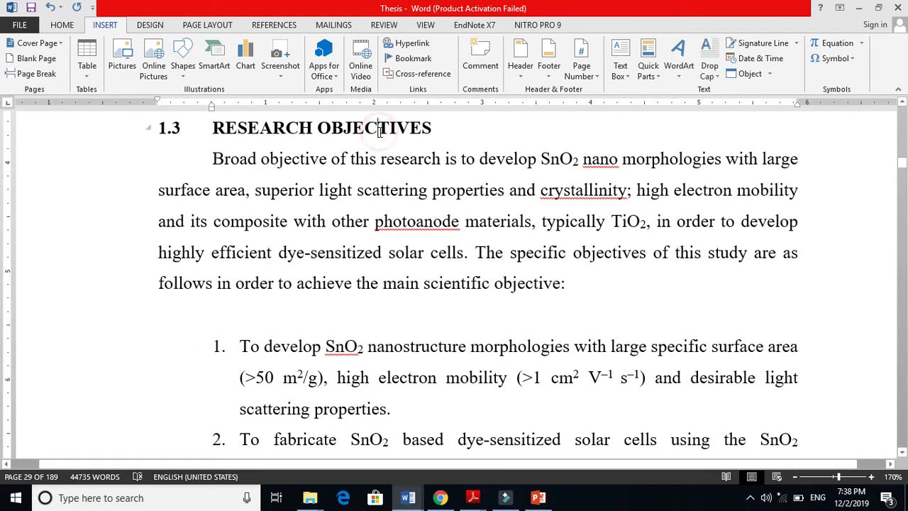
{"action": "left_click", "coordinate": [445, 165]}
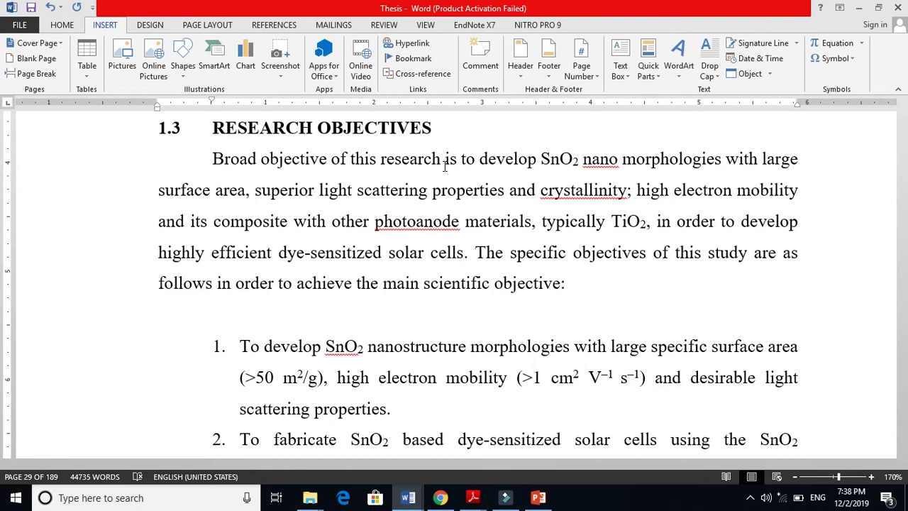
{"action": "double_click", "coordinate": [324, 165]}
{"action": "left_click", "coordinate": [243, 165], "text": "shift"}
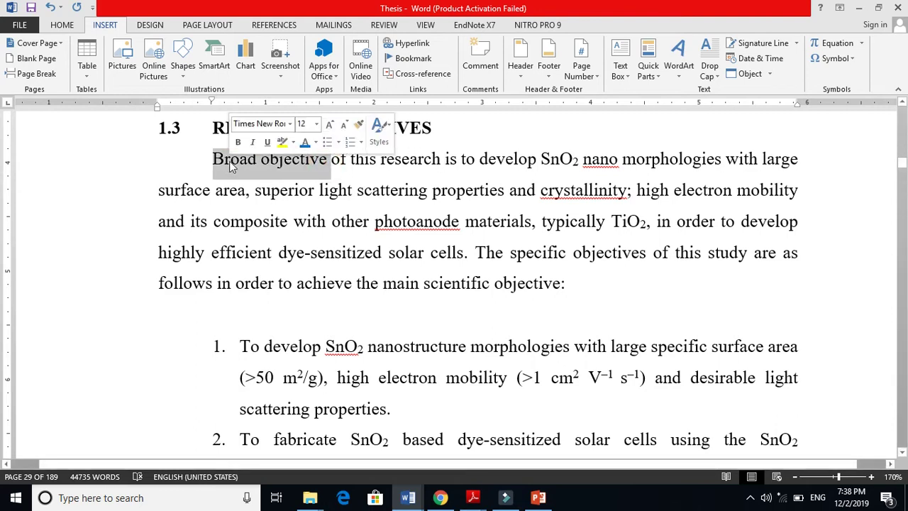
{"action": "left_click", "coordinate": [63, 24]}
{"action": "left_click", "coordinate": [238, 69]}
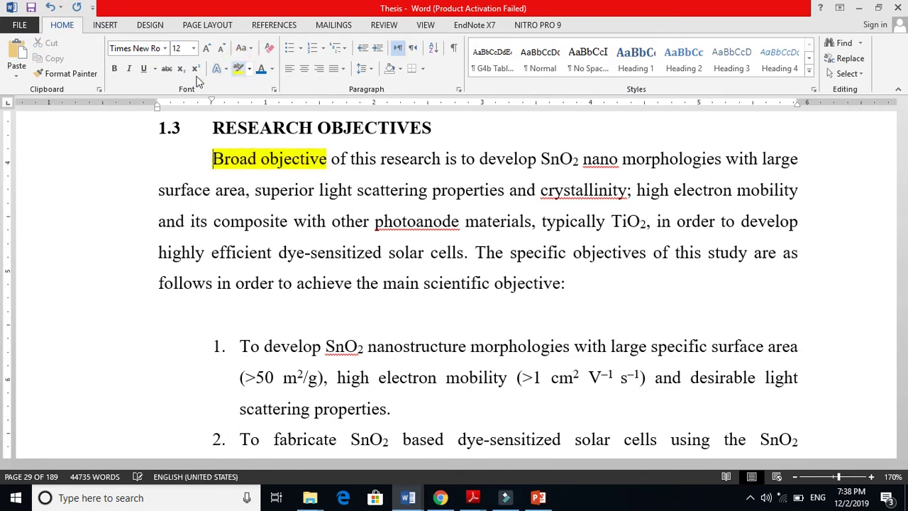
{"action": "left_click", "coordinate": [115, 69]}
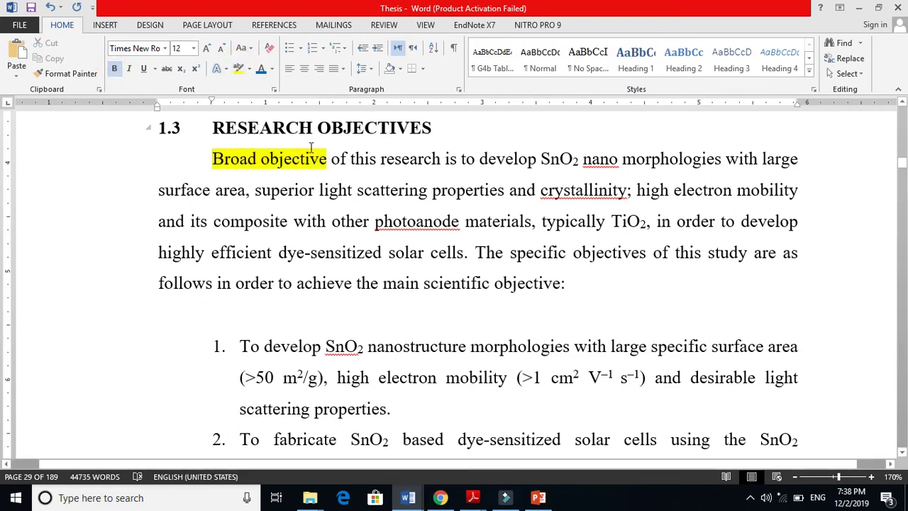
{"action": "left_click_drag", "start_coordinate": [329, 158], "coordinate": [206, 157]}
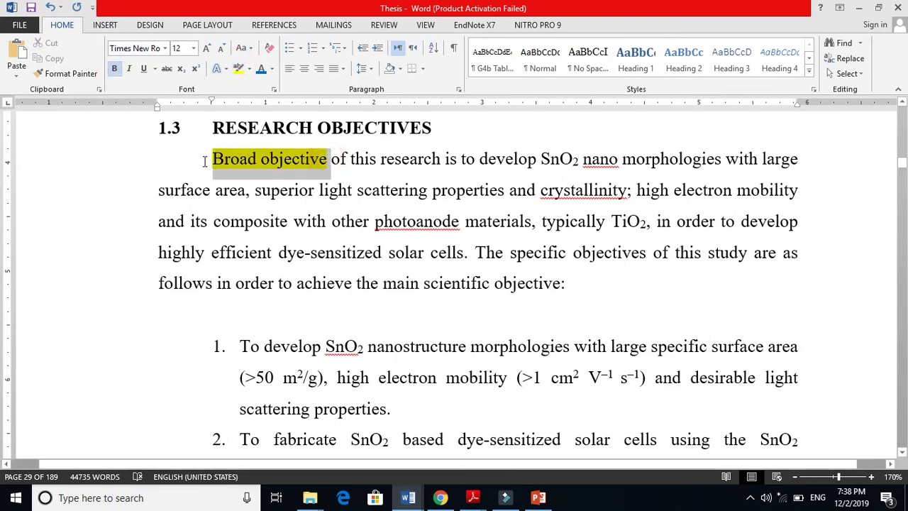
{"action": "left_click", "coordinate": [114, 69]}
{"action": "left_click", "coordinate": [415, 158]}
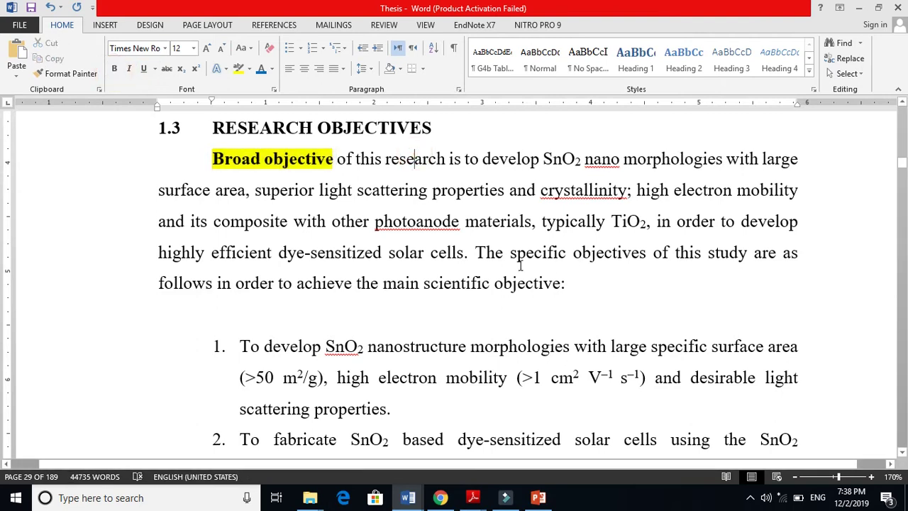
Step: Make 'specific objectives' bold with yellow highlighting too
{"action": "left_click_drag", "start_coordinate": [508, 254], "coordinate": [648, 256]}
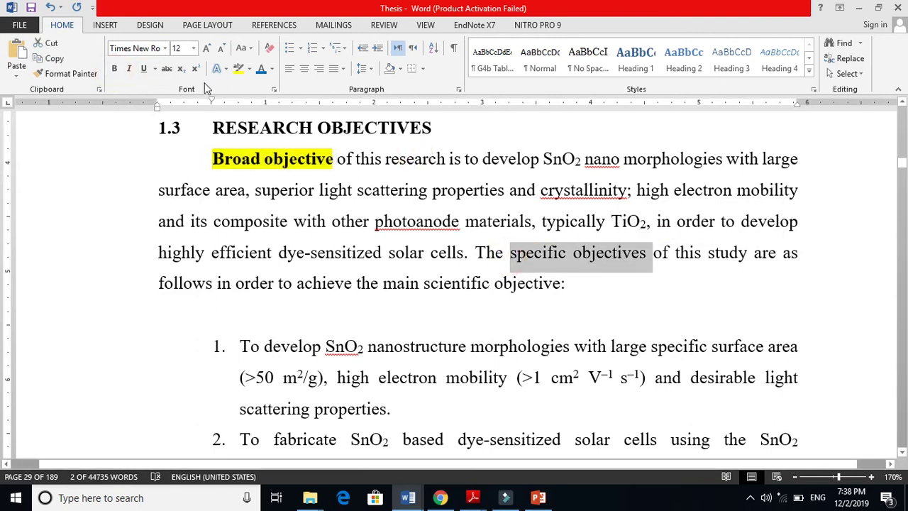
{"action": "left_click", "coordinate": [115, 68]}
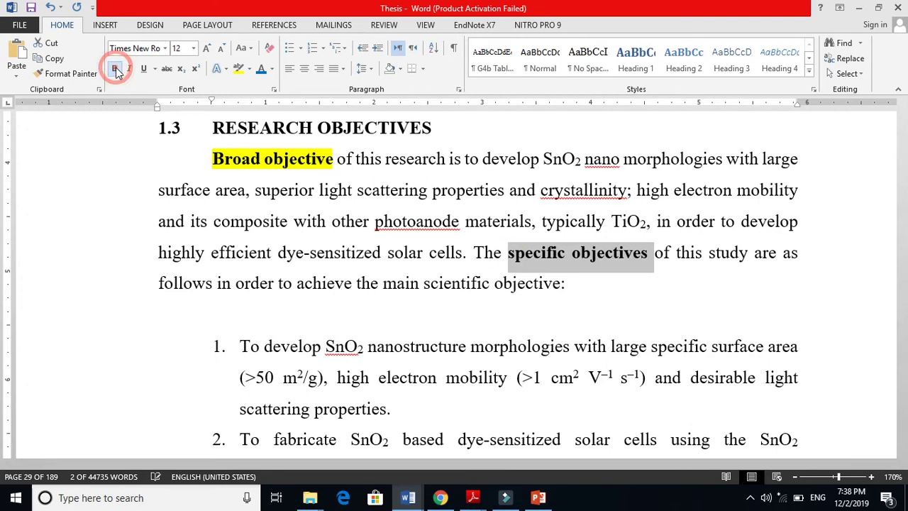
{"action": "left_click", "coordinate": [239, 69]}
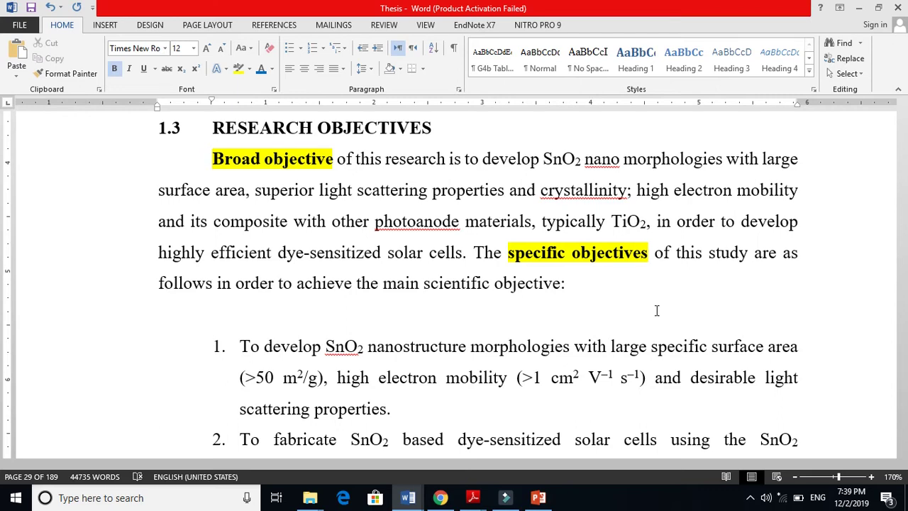
{"action": "left_click", "coordinate": [511, 227]}
Step: Bold 'nano morphologies' in the Broad objective sentence, after 'develop SnO2'
{"action": "left_click", "coordinate": [531, 249]}
{"action": "left_click", "coordinate": [319, 170]}
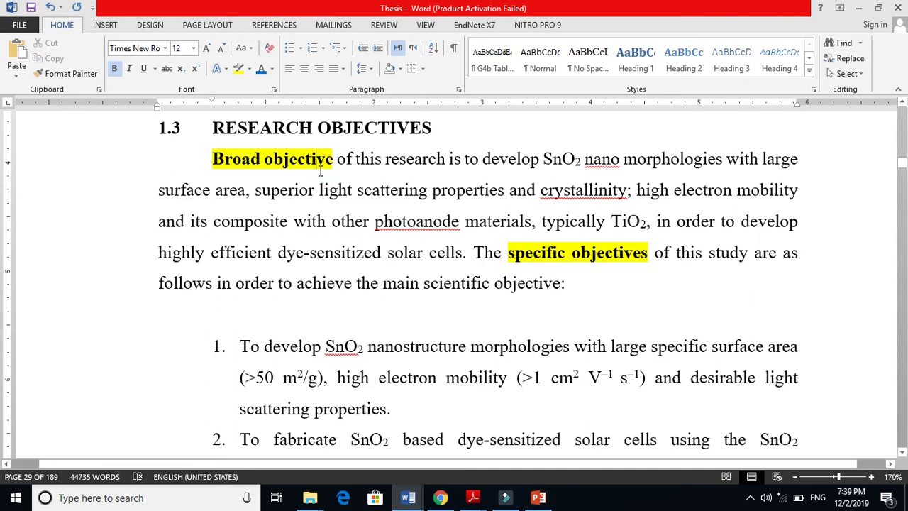
{"action": "left_click", "coordinate": [241, 159]}
{"action": "left_click", "coordinate": [306, 167]}
{"action": "left_click", "coordinate": [291, 166]}
{"action": "left_click", "coordinate": [382, 170]}
{"action": "left_click", "coordinate": [489, 162]}
{"action": "left_click", "coordinate": [517, 160]}
{"action": "double_click", "coordinate": [516, 160]}
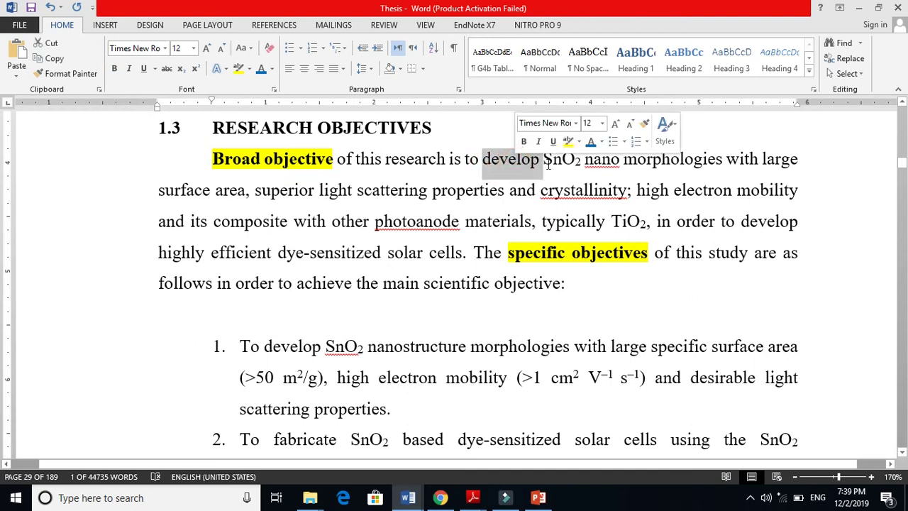
{"action": "double_click", "coordinate": [550, 161]}
{"action": "left_click", "coordinate": [668, 162]}
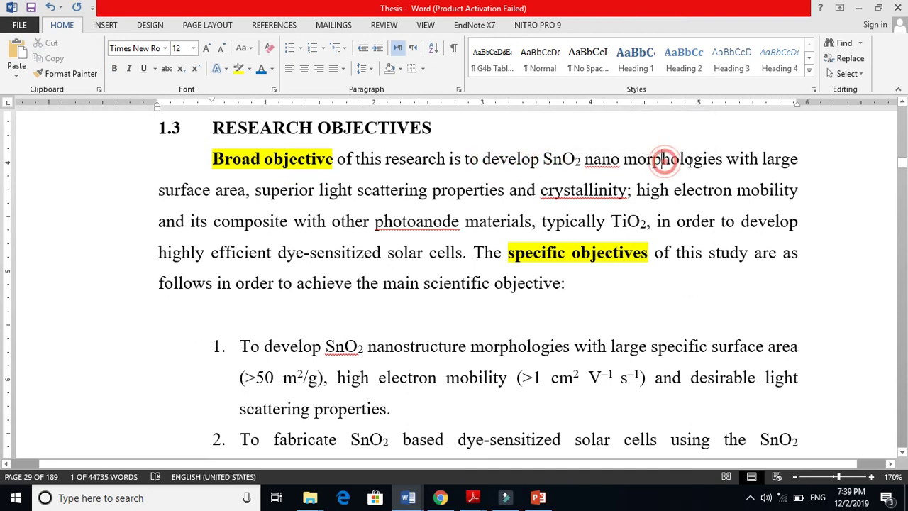
{"action": "left_click", "coordinate": [724, 160]}
{"action": "left_click_drag", "start_coordinate": [681, 165], "coordinate": [586, 162]}
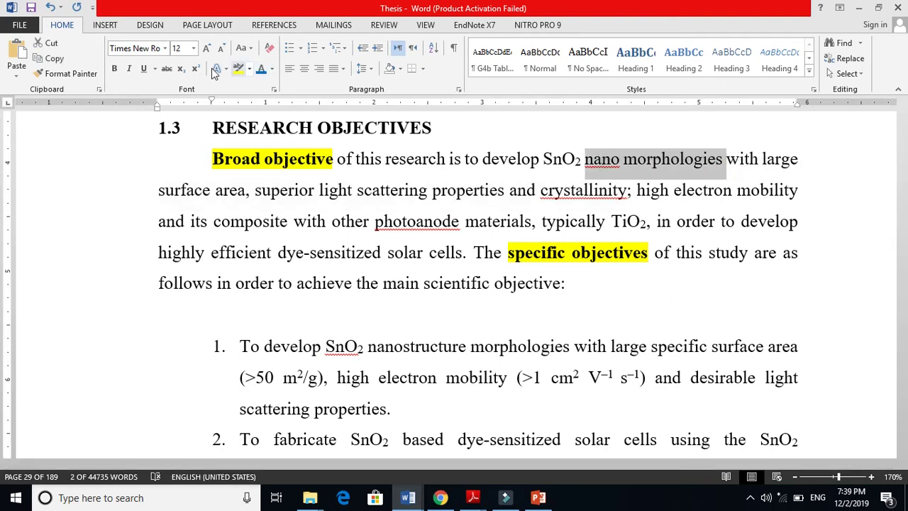
{"action": "left_click", "coordinate": [115, 68]}
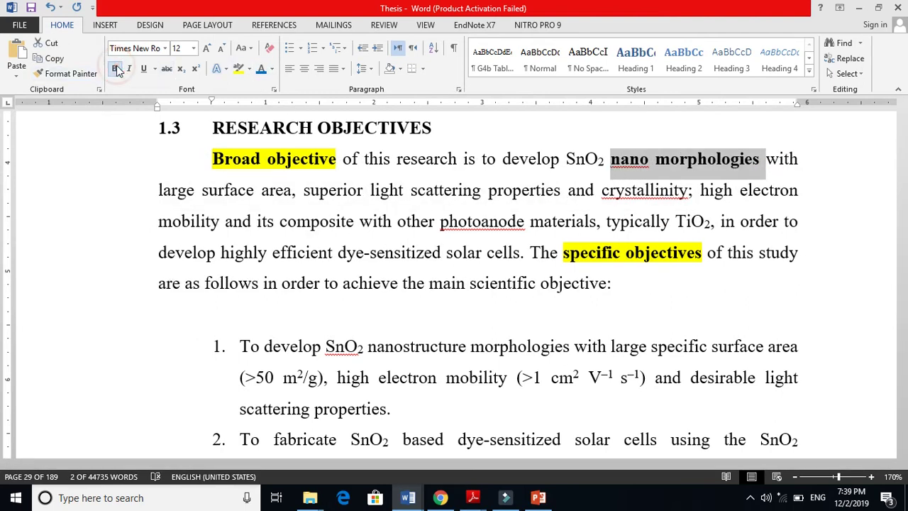
Step: Highlight 'large surface area', 'superior light scattering properties' and 'crystallinity' in yellow
{"action": "left_click", "coordinate": [226, 190]}
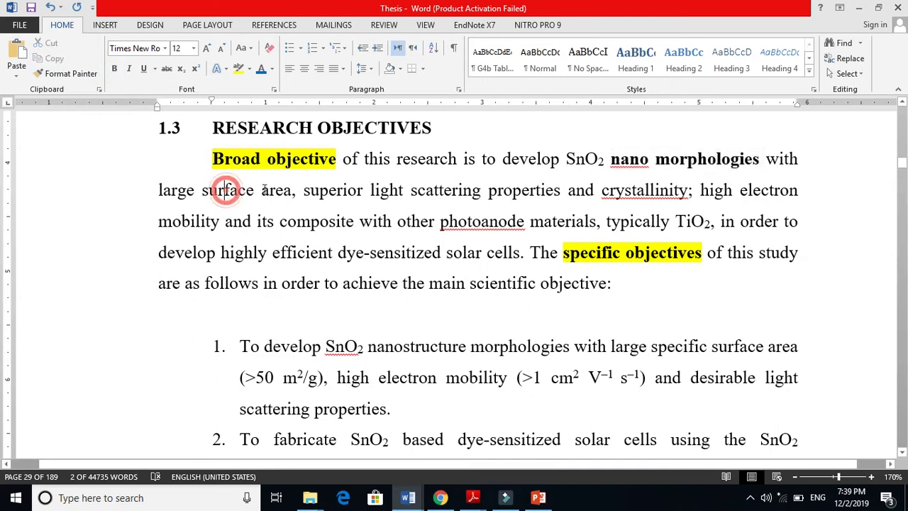
{"action": "left_click_drag", "start_coordinate": [291, 191], "coordinate": [186, 193]}
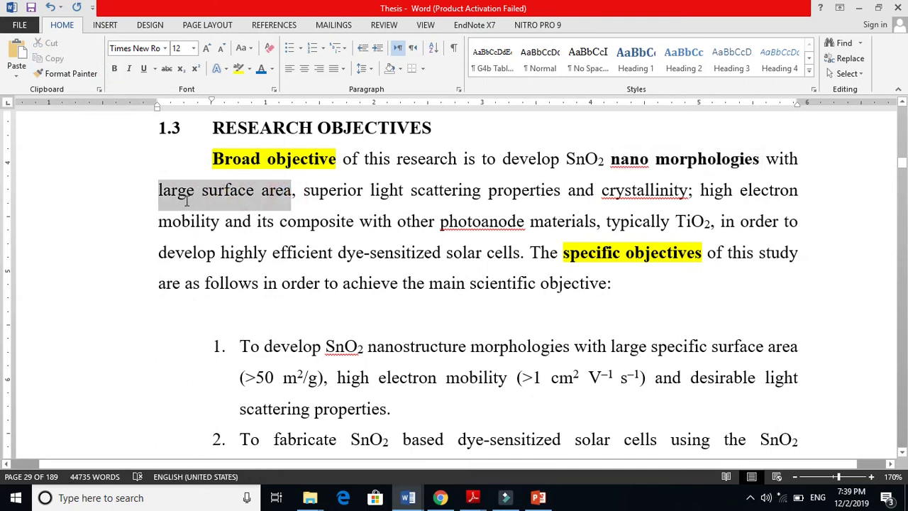
{"action": "left_click", "coordinate": [239, 68]}
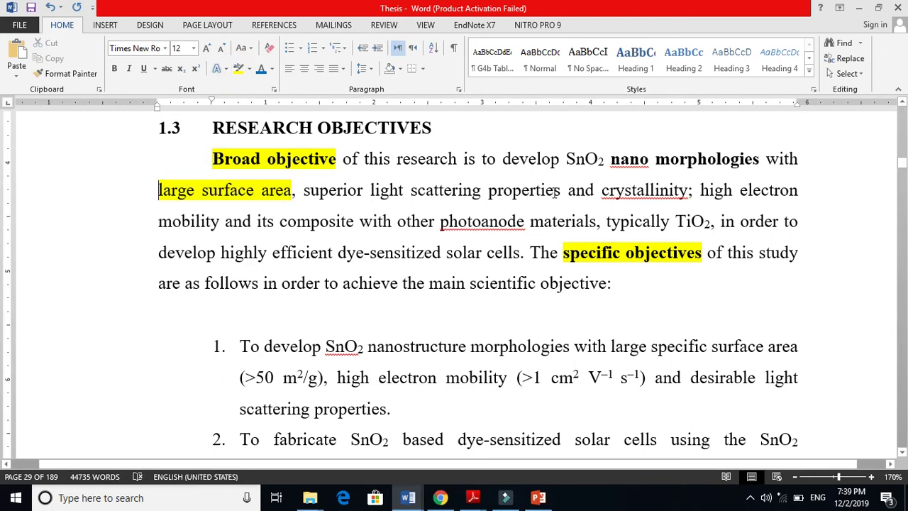
{"action": "left_click_drag", "start_coordinate": [557, 192], "coordinate": [303, 190]}
{"action": "left_click", "coordinate": [239, 68]}
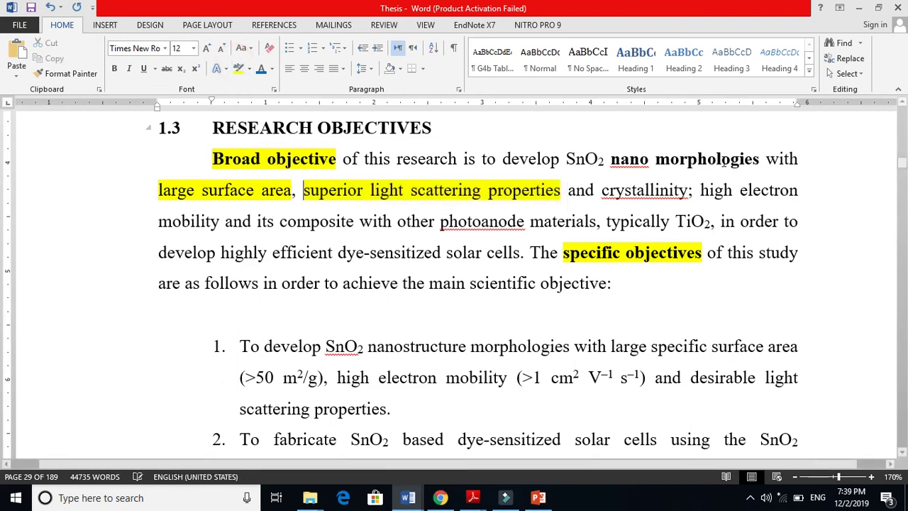
{"action": "left_click_drag", "start_coordinate": [689, 190], "coordinate": [597, 199]}
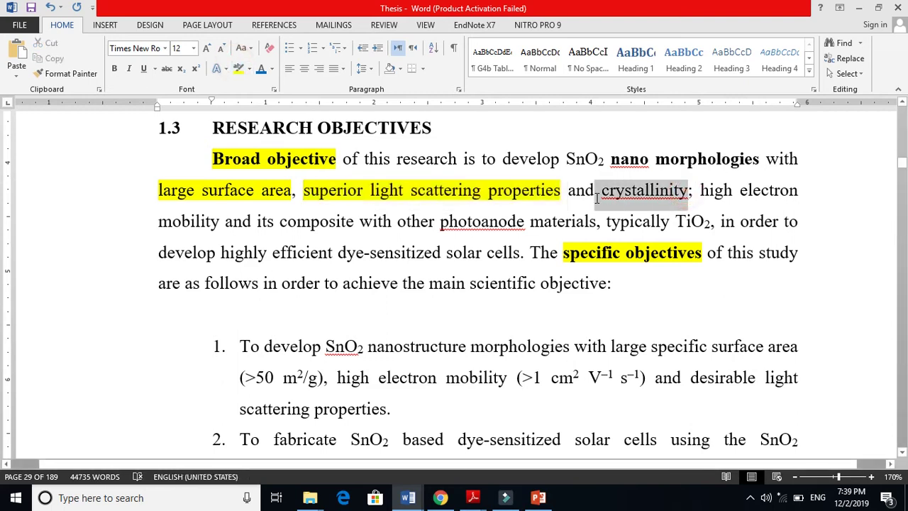
{"action": "left_click", "coordinate": [238, 68]}
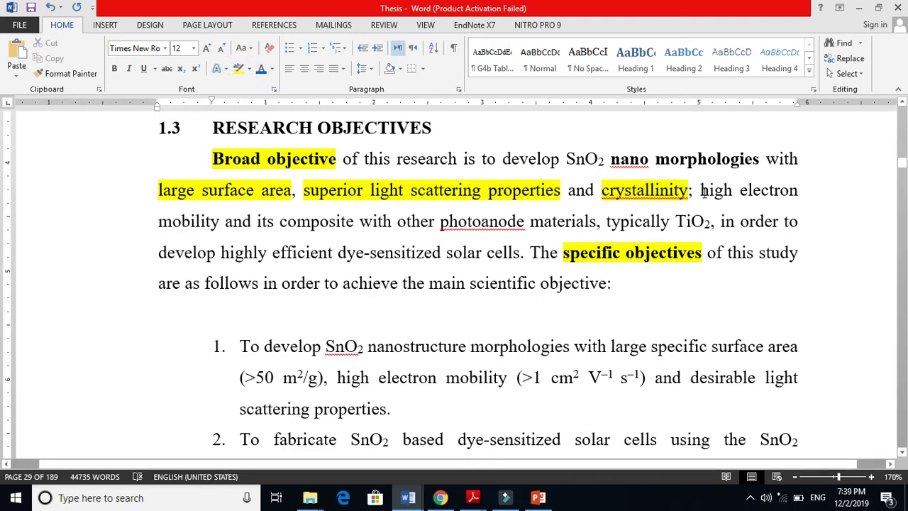
Step: Highlight 'high electron mobility', 'composite with other photoanode materials' and 'TiO2' in yellow
{"action": "left_click_drag", "start_coordinate": [704, 192], "coordinate": [217, 217]}
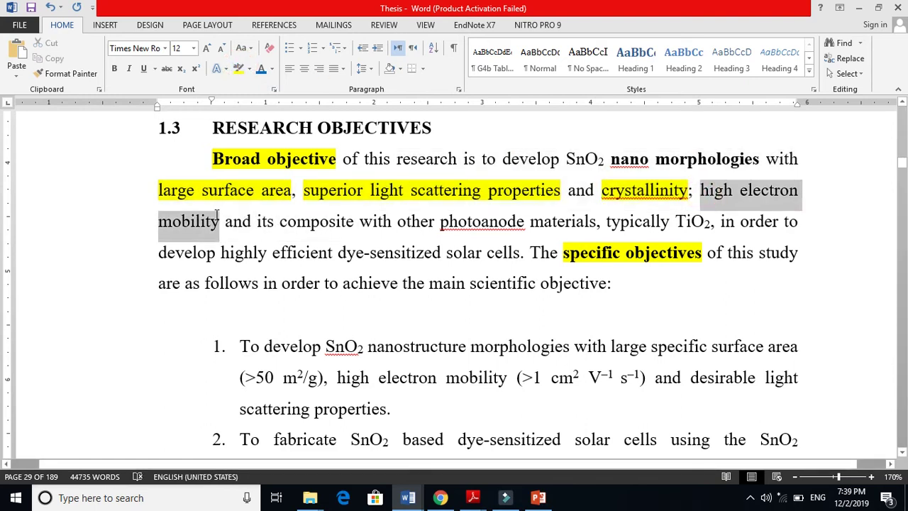
{"action": "left_click", "coordinate": [238, 68]}
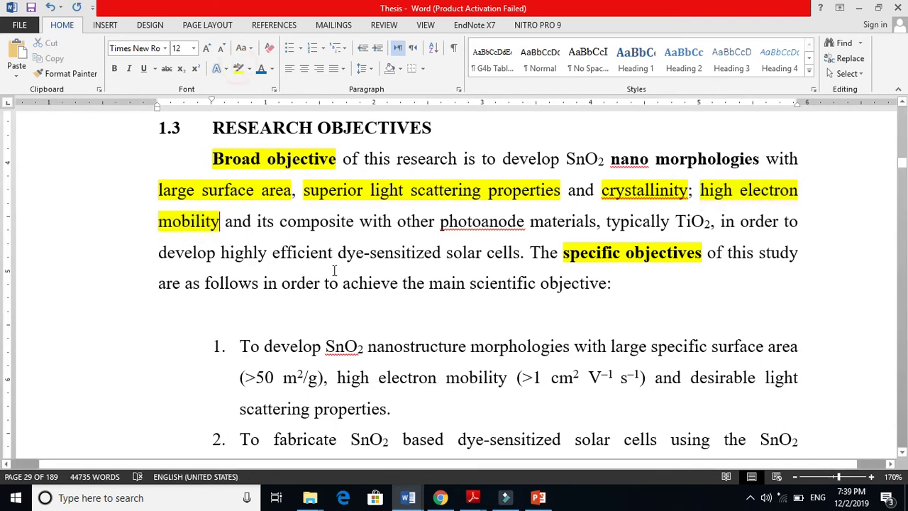
{"action": "left_click_drag", "start_coordinate": [280, 222], "coordinate": [598, 221]}
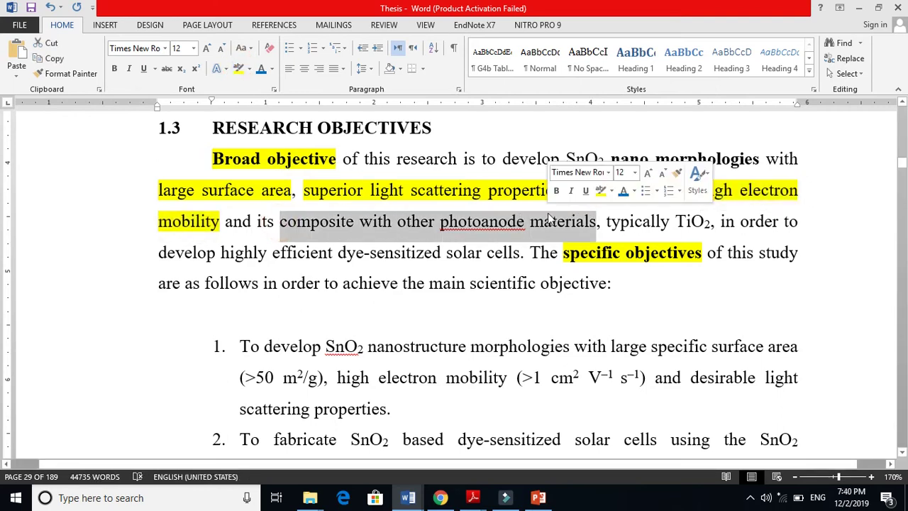
{"action": "left_click", "coordinate": [236, 68]}
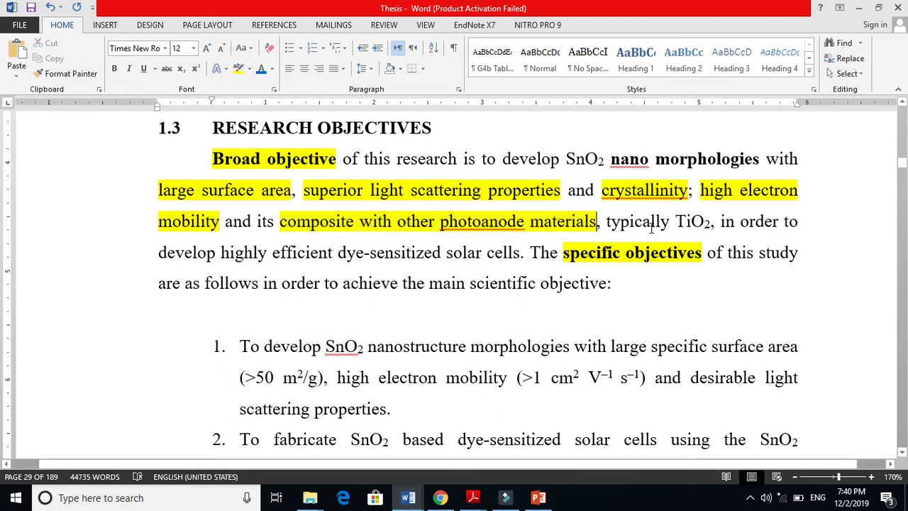
{"action": "double_click", "coordinate": [702, 221]}
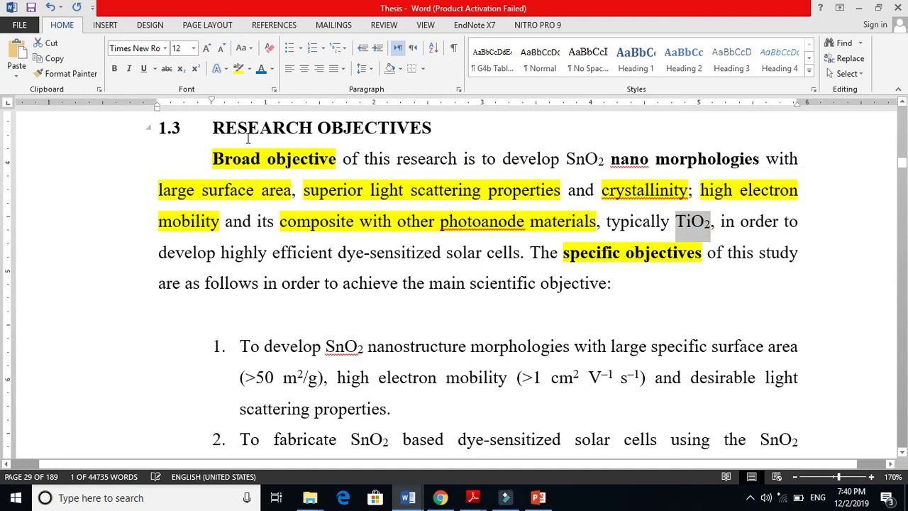
{"action": "left_click", "coordinate": [239, 69]}
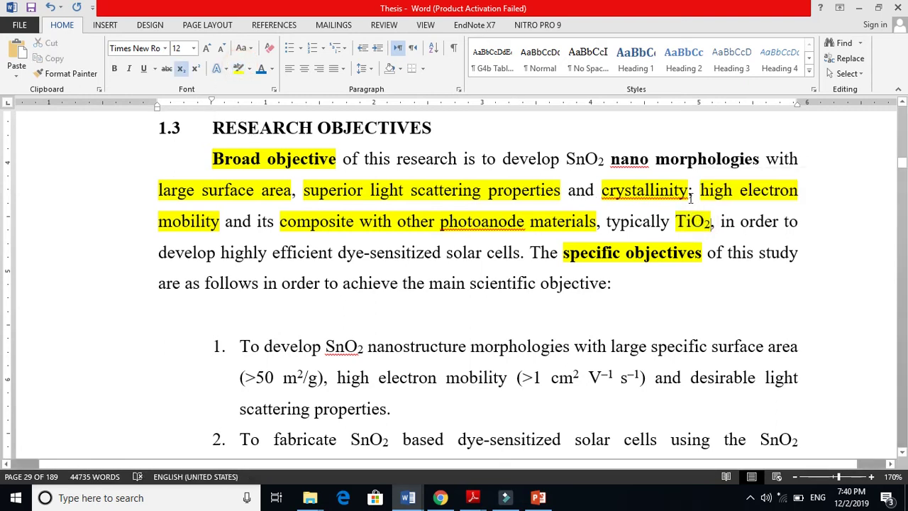
{"action": "left_click", "coordinate": [513, 254]}
{"action": "left_click", "coordinate": [419, 158]}
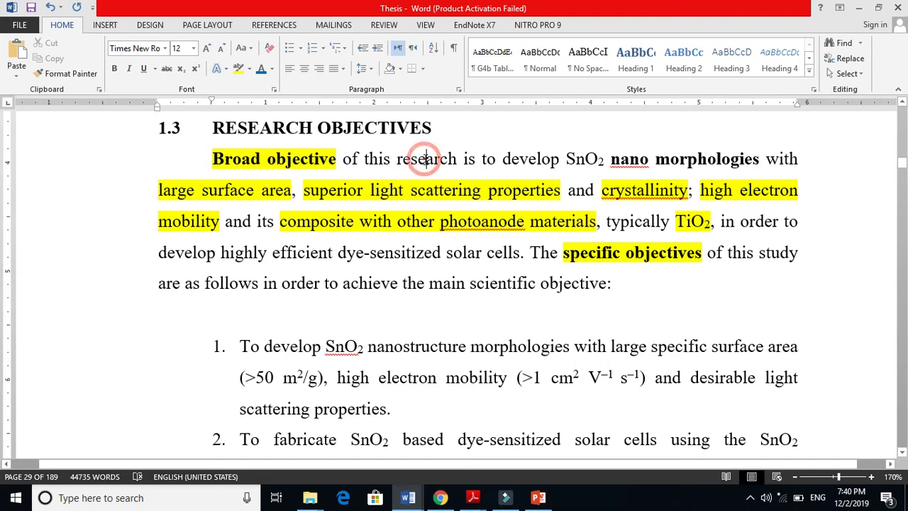
{"action": "double_click", "coordinate": [579, 160]}
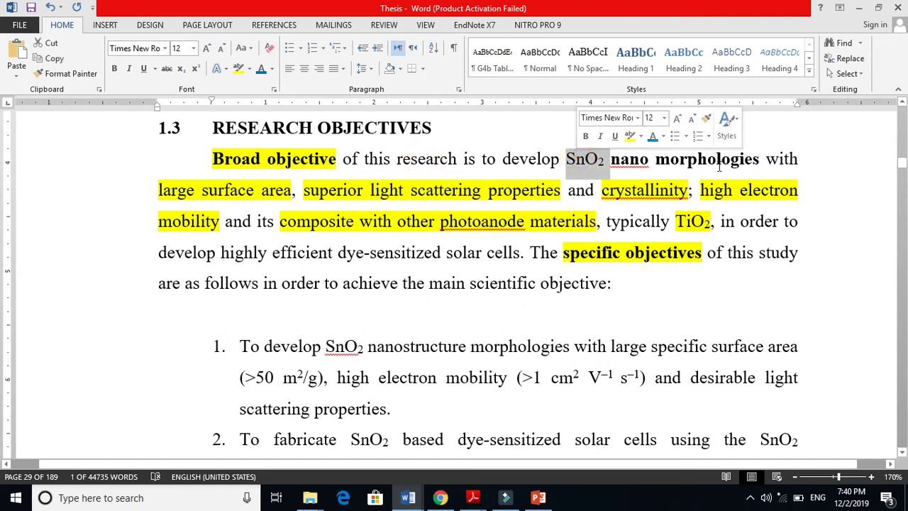
{"action": "left_click", "coordinate": [585, 160]}
{"action": "double_click", "coordinate": [586, 161]}
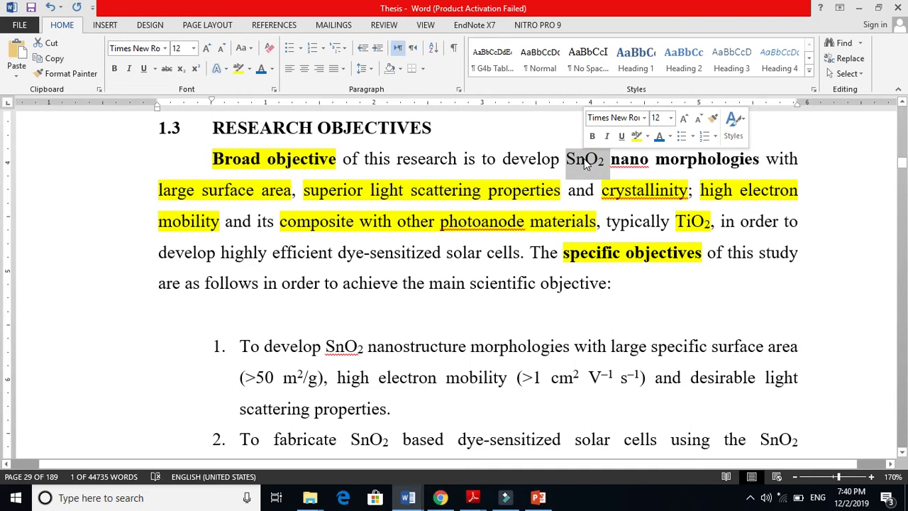
{"action": "double_click", "coordinate": [692, 222]}
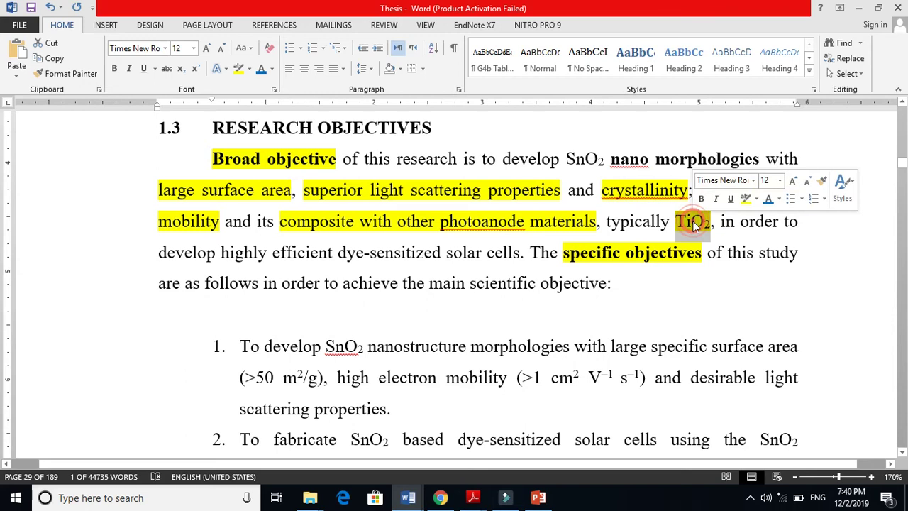
{"action": "double_click", "coordinate": [584, 158]}
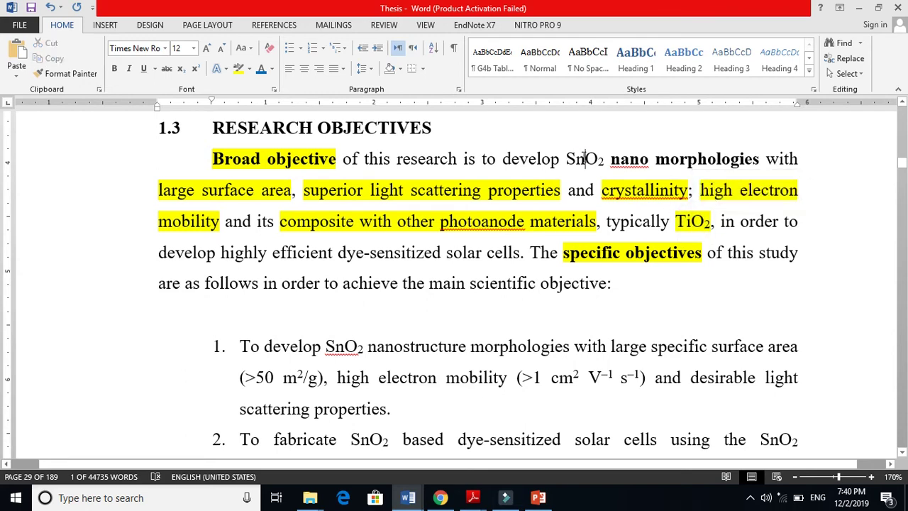
{"action": "triple_click", "coordinate": [692, 221]}
{"action": "double_click", "coordinate": [692, 224]}
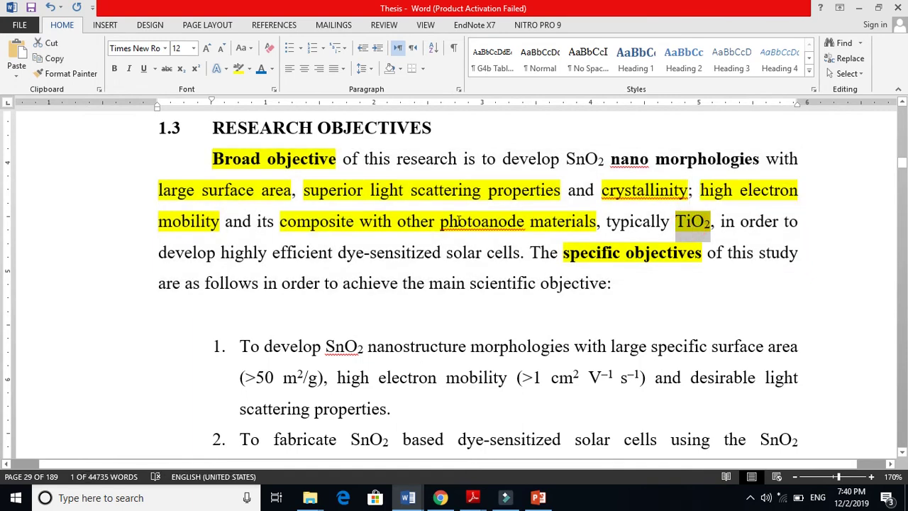
{"action": "double_click", "coordinate": [338, 221]}
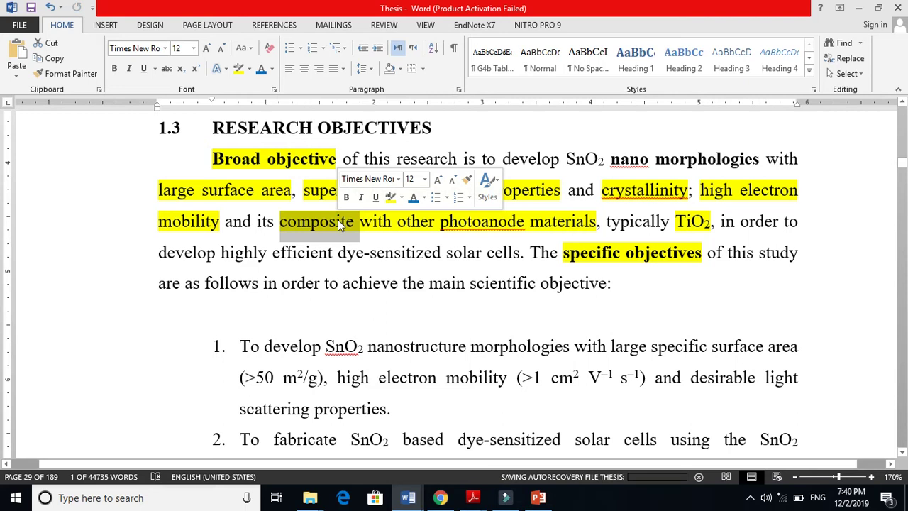
{"action": "left_click", "coordinate": [257, 168]}
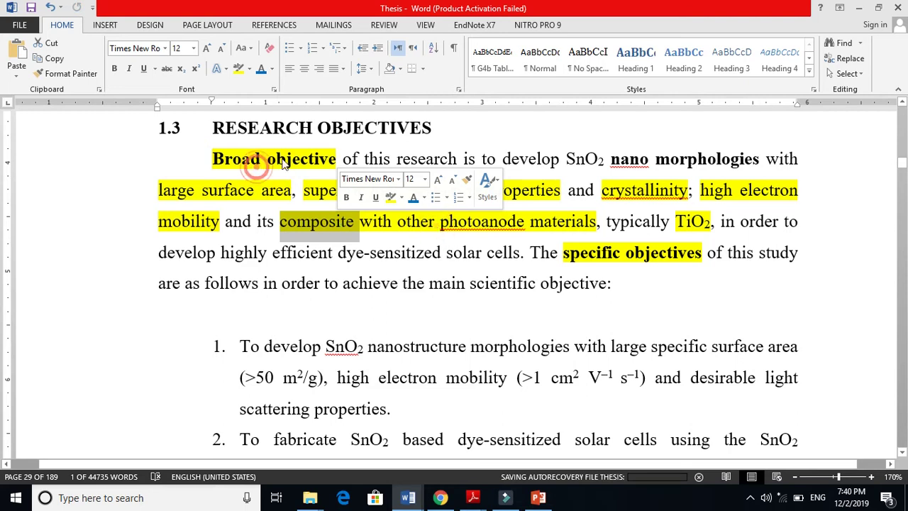
{"action": "left_click", "coordinate": [547, 159]}
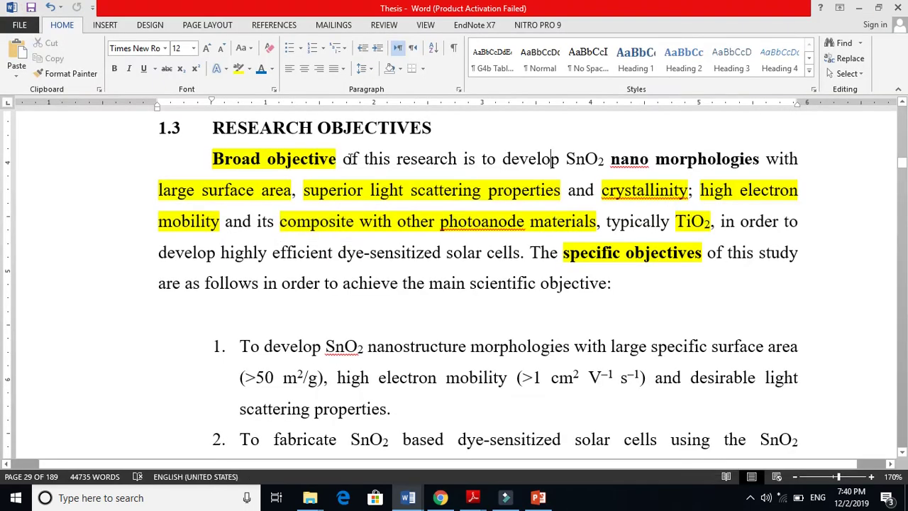
Step: Check the formatting of the bolded and highlighted phrases in the opening paragraph
{"action": "left_click", "coordinate": [308, 157]}
{"action": "left_click", "coordinate": [630, 166]}
{"action": "left_click", "coordinate": [291, 191]}
{"action": "left_click", "coordinate": [616, 192]}
{"action": "left_click", "coordinate": [346, 224]}
Step: Change the 'specific objectives' highlight from yellow to Bright Green
{"action": "left_click", "coordinate": [561, 254]}
{"action": "left_click", "coordinate": [561, 254]}
{"action": "left_click_drag", "start_coordinate": [560, 254], "coordinate": [707, 254]}
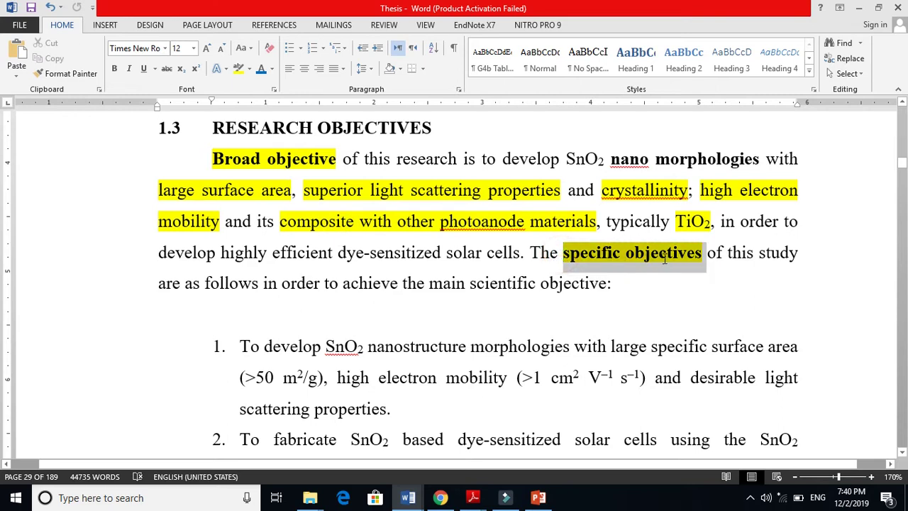
{"action": "left_click", "coordinate": [250, 73]}
{"action": "left_click", "coordinate": [260, 83]}
{"action": "key", "text": "Right"}
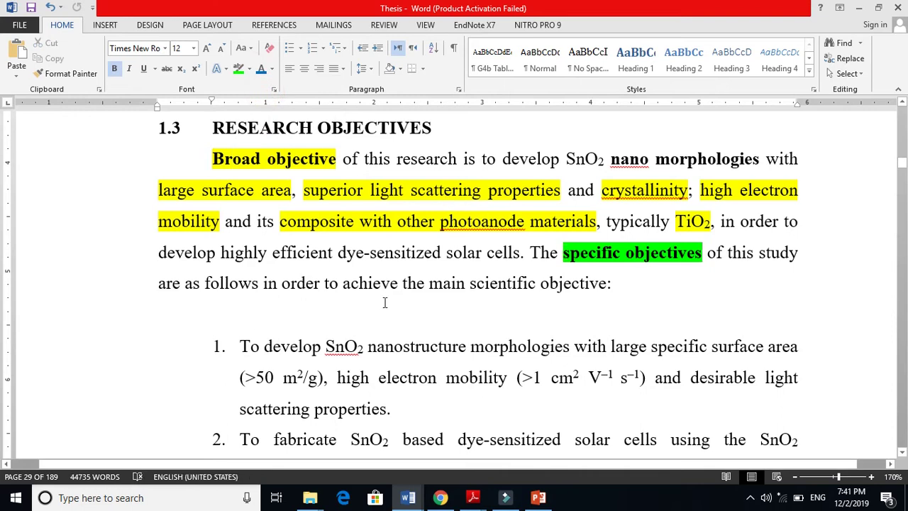
{"action": "left_click", "coordinate": [903, 452]}
{"action": "left_click_drag", "start_coordinate": [903, 452], "coordinate": [904, 452]}
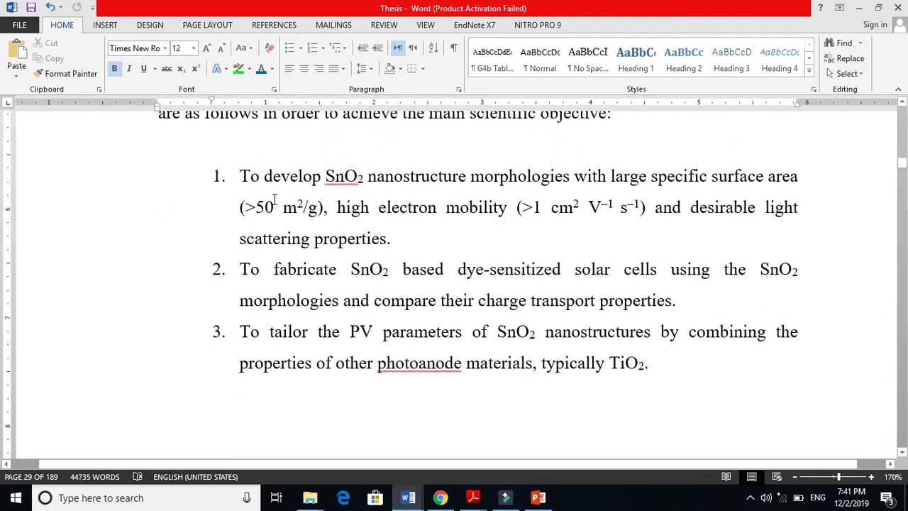
Step: Highlight objective 1's text from 'large specific surface area' to 'scattering properties.' bright green
{"action": "left_click", "coordinate": [254, 178]}
{"action": "left_click", "coordinate": [346, 176]}
{"action": "left_click", "coordinate": [514, 176]}
{"action": "left_click", "coordinate": [667, 176]}
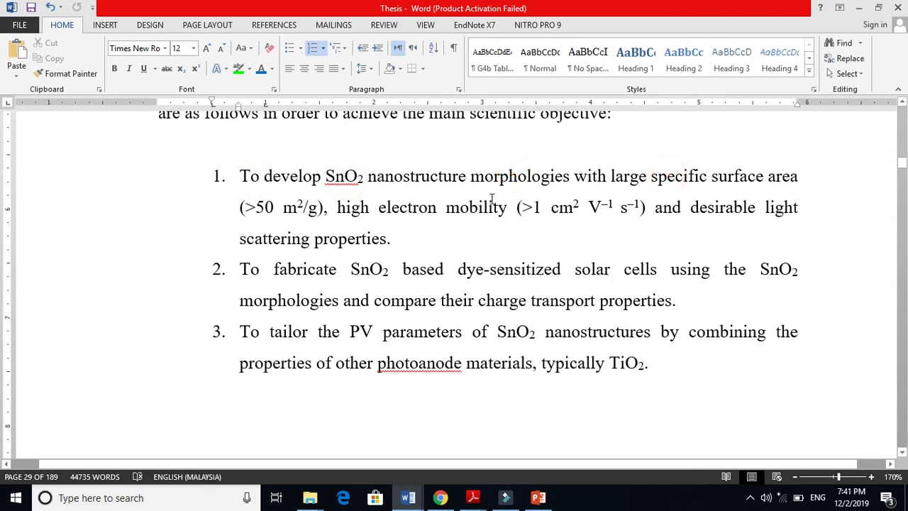
{"action": "left_click", "coordinate": [416, 209]}
{"action": "left_click", "coordinate": [499, 208]}
{"action": "left_click_drag", "start_coordinate": [392, 239], "coordinate": [621, 181]}
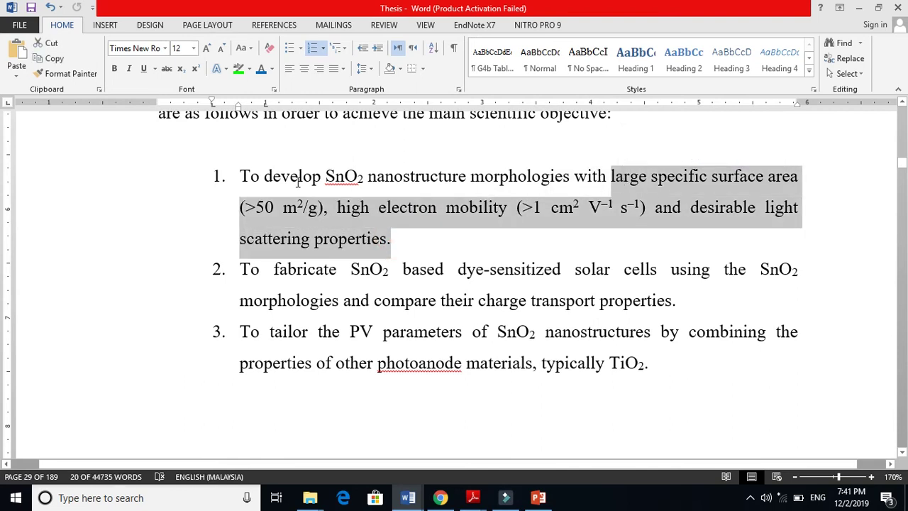
{"action": "left_click", "coordinate": [238, 68]}
{"action": "left_click", "coordinate": [338, 176]}
{"action": "left_click", "coordinate": [407, 176]}
{"action": "left_click", "coordinate": [514, 178]}
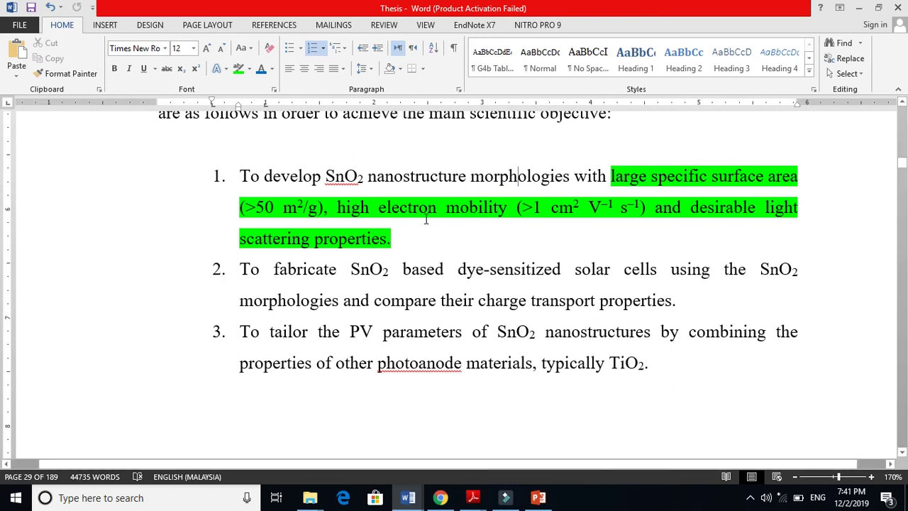
{"action": "left_click", "coordinate": [462, 207]}
Step: Highlight 'SnO2 nanostructure morphologies' in objective 1 bright green
{"action": "left_click", "coordinate": [324, 274]}
{"action": "left_click", "coordinate": [311, 277]}
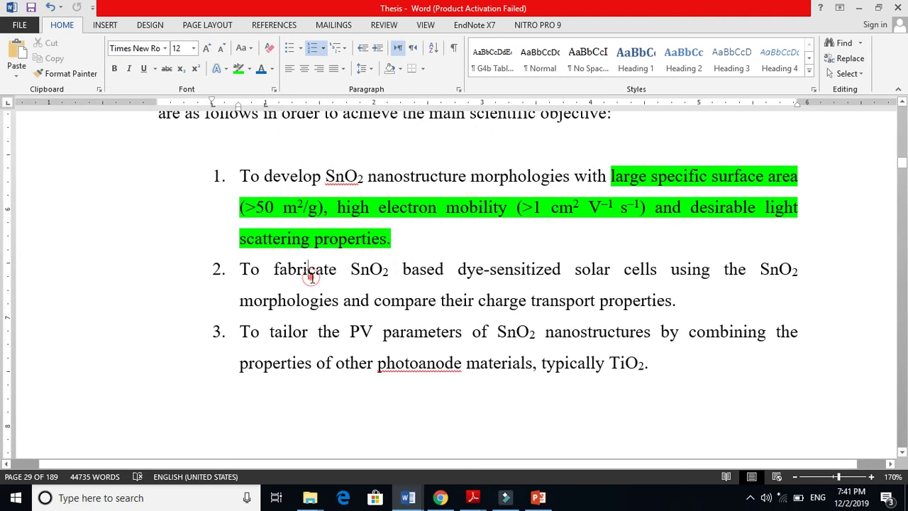
{"action": "left_click", "coordinate": [368, 277]}
{"action": "left_click", "coordinate": [513, 275]}
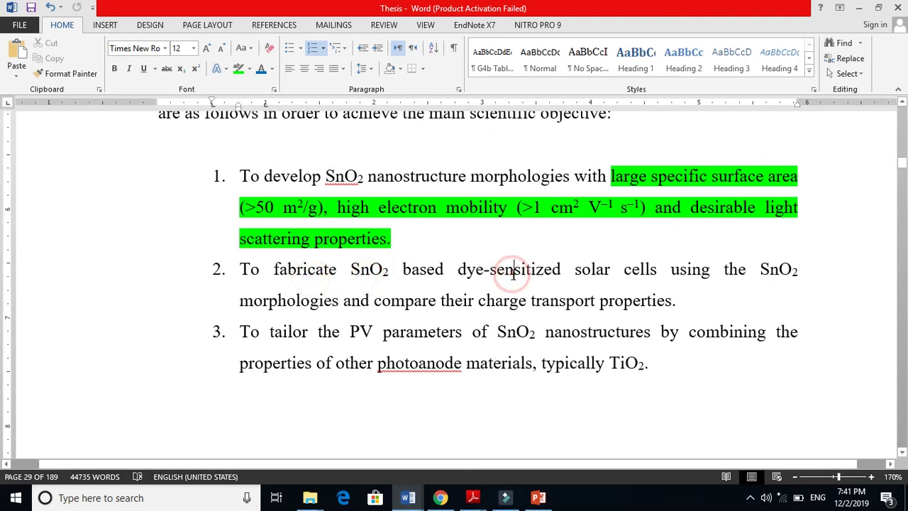
{"action": "left_click_drag", "start_coordinate": [304, 178], "coordinate": [363, 179]}
{"action": "left_click", "coordinate": [367, 186]}
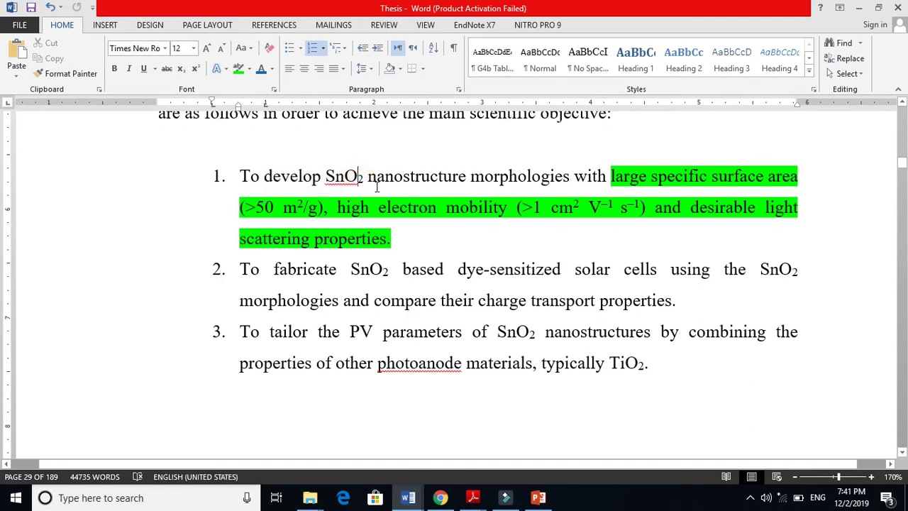
{"action": "left_click", "coordinate": [341, 181]}
{"action": "left_click", "coordinate": [624, 181]}
{"action": "left_click_drag", "start_coordinate": [523, 177], "coordinate": [327, 177]}
{"action": "left_click", "coordinate": [238, 69]}
{"action": "left_click", "coordinate": [415, 260]}
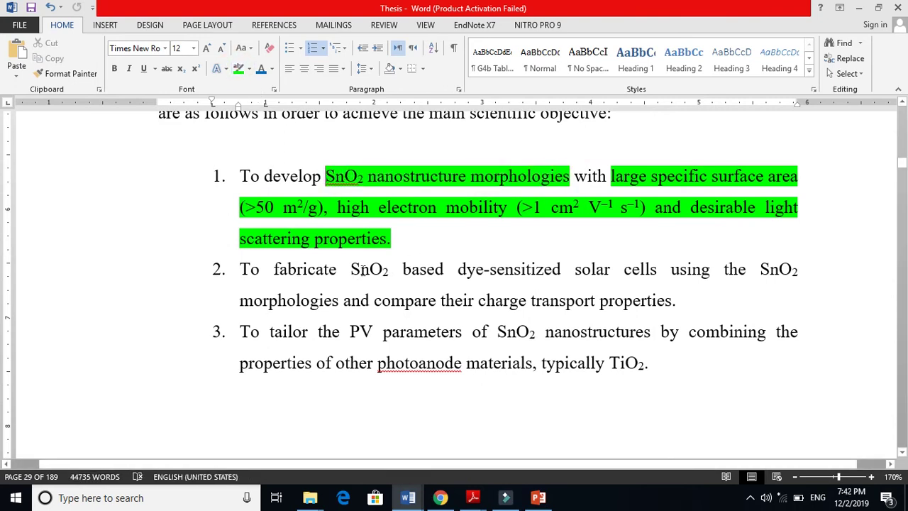
{"action": "left_click", "coordinate": [527, 269]}
Step: Change the highlight on 'nanostructure morphologies' to Red, leaving SnO2 green
{"action": "left_click", "coordinate": [568, 301]}
{"action": "double_click", "coordinate": [403, 183]}
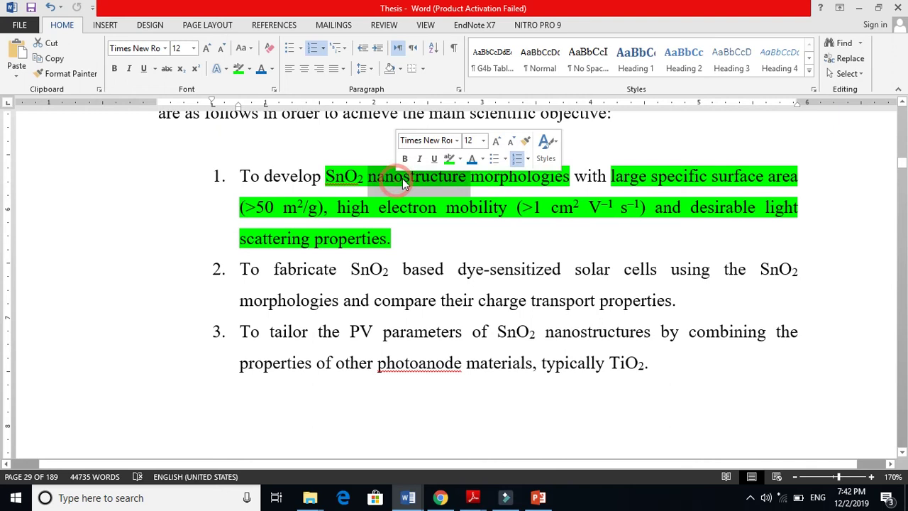
{"action": "left_click", "coordinate": [542, 181]}
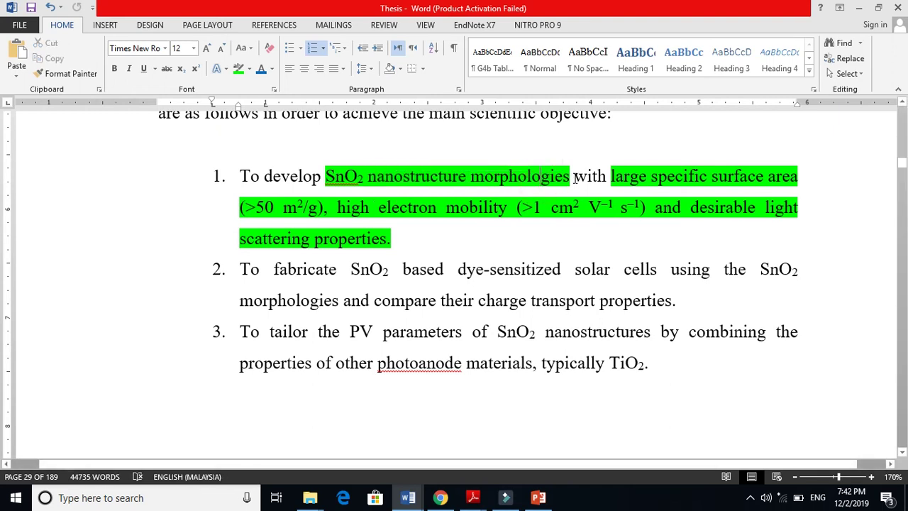
{"action": "left_click_drag", "start_coordinate": [571, 177], "coordinate": [367, 179]}
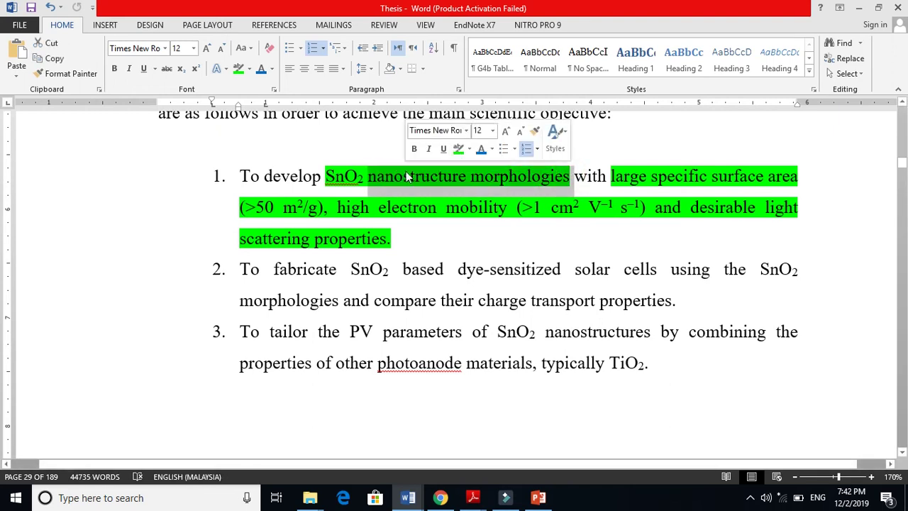
{"action": "left_click", "coordinate": [249, 69]}
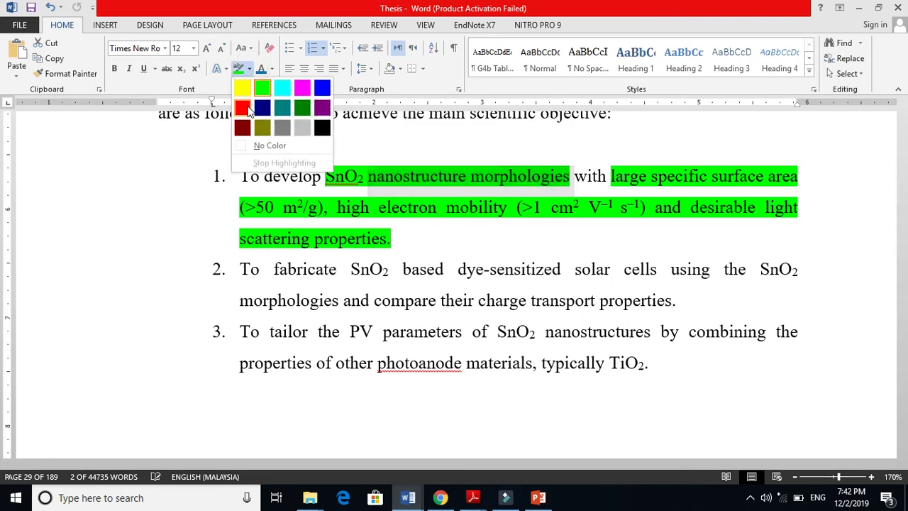
{"action": "left_click", "coordinate": [247, 107]}
{"action": "key", "text": "Left"}
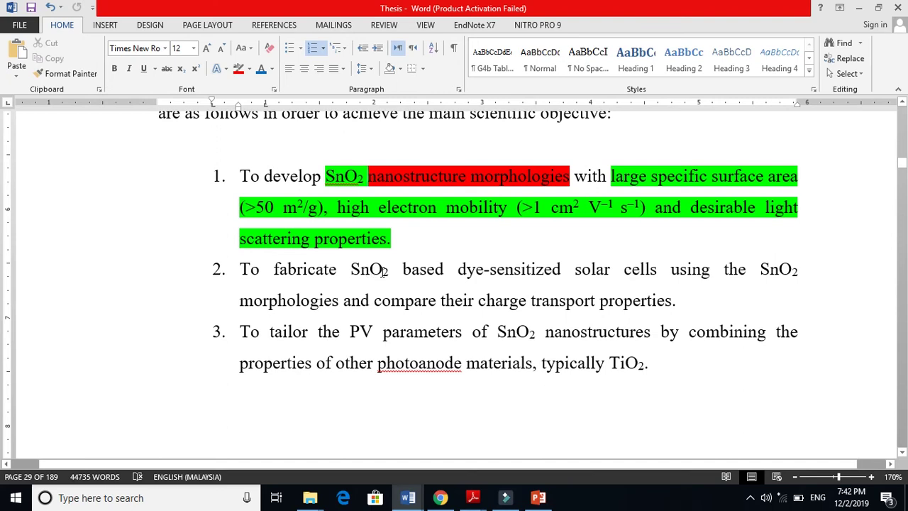
Step: Highlight 'charge transport properties' in objective 2 red
{"action": "double_click", "coordinate": [362, 270]}
{"action": "double_click", "coordinate": [423, 269]}
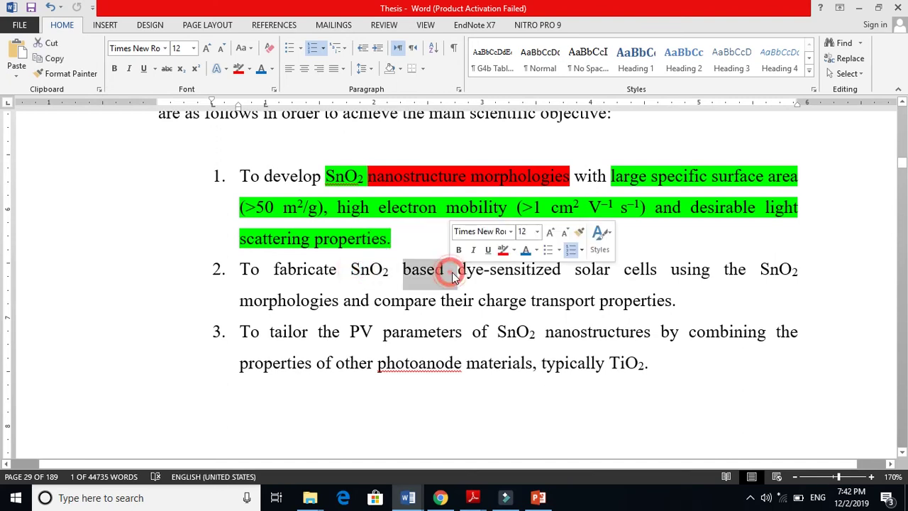
{"action": "left_click", "coordinate": [499, 273]}
{"action": "left_click", "coordinate": [518, 302]}
{"action": "left_click_drag", "start_coordinate": [650, 301], "coordinate": [479, 301]}
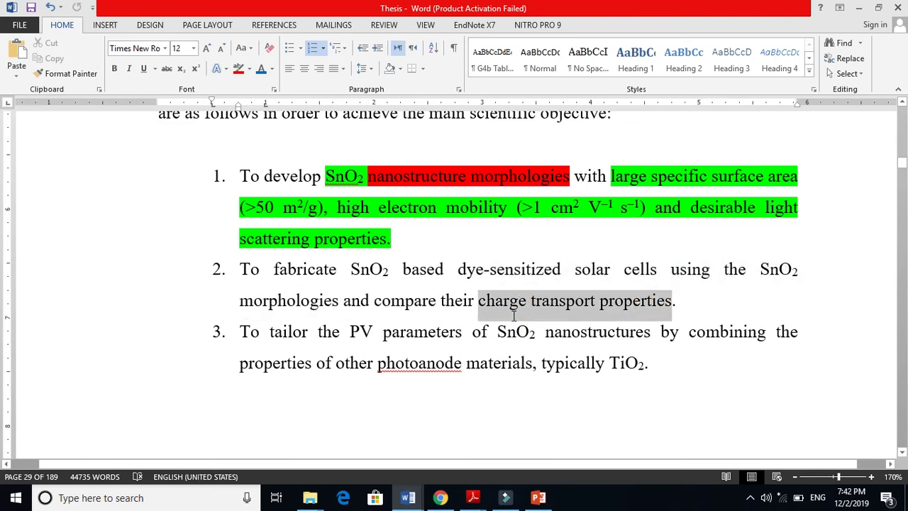
{"action": "left_click", "coordinate": [240, 69]}
{"action": "left_click", "coordinate": [340, 332]}
Step: Highlight 'SnO2' and 'TiO2' in objective 3 red
{"action": "left_click", "coordinate": [392, 337]}
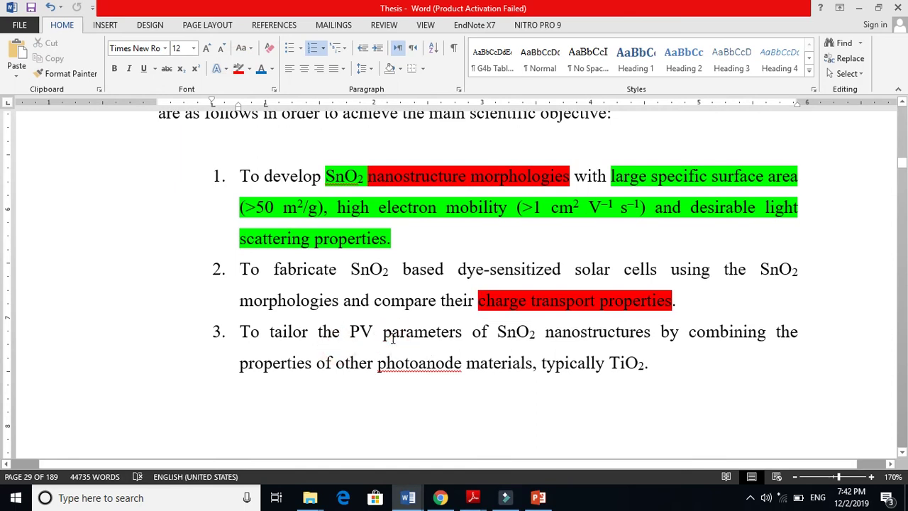
{"action": "double_click", "coordinate": [501, 334]}
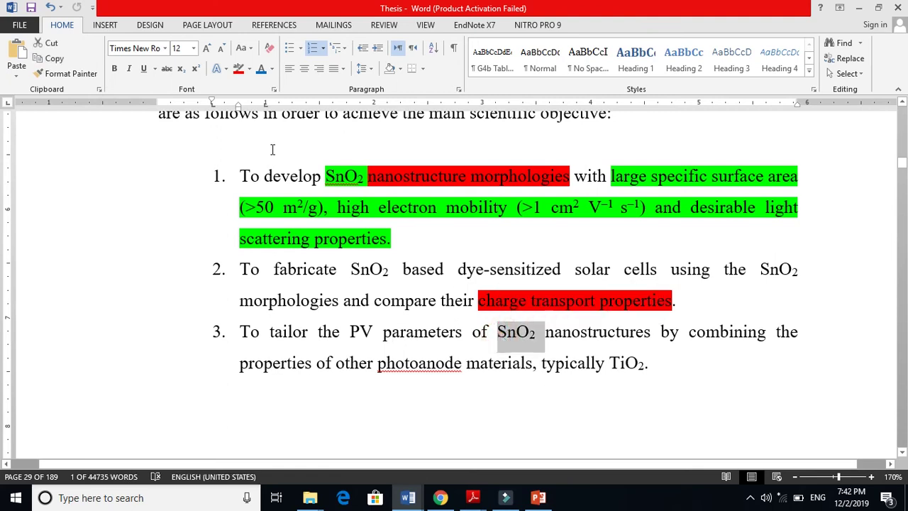
{"action": "left_click", "coordinate": [239, 69]}
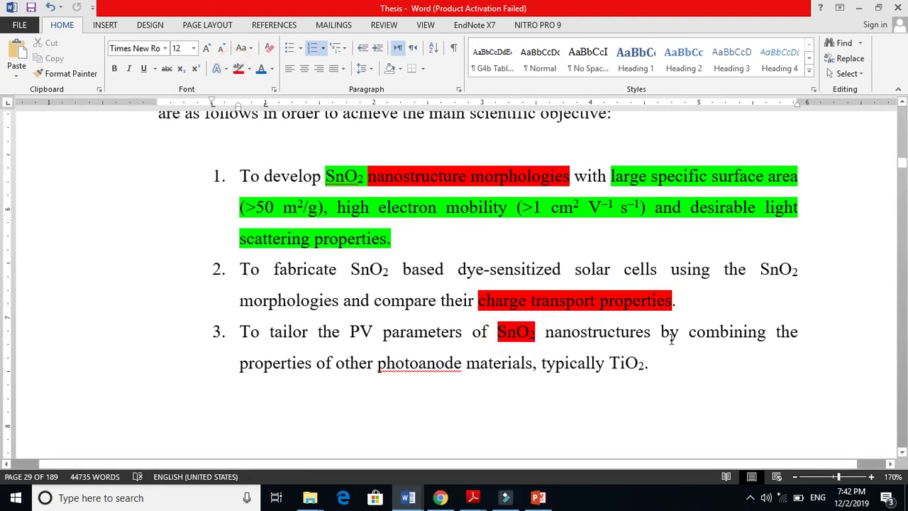
{"action": "double_click", "coordinate": [626, 364]}
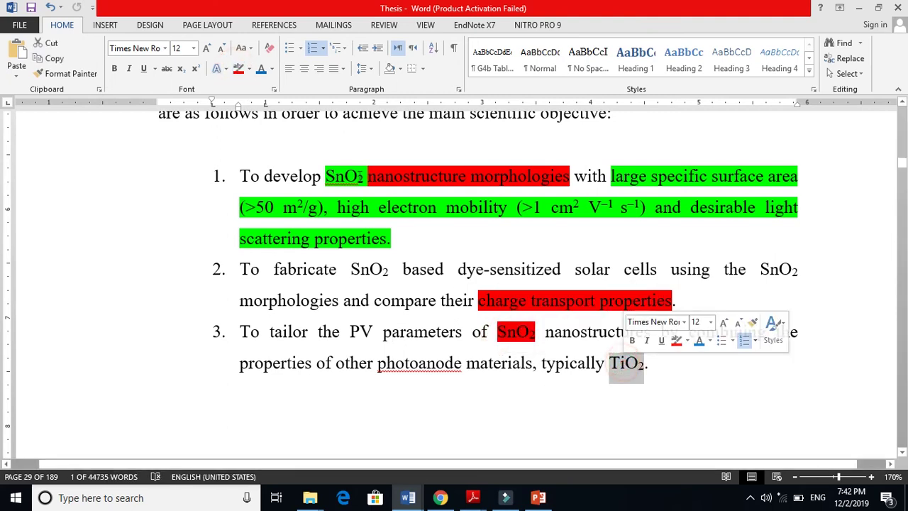
{"action": "left_click", "coordinate": [239, 68]}
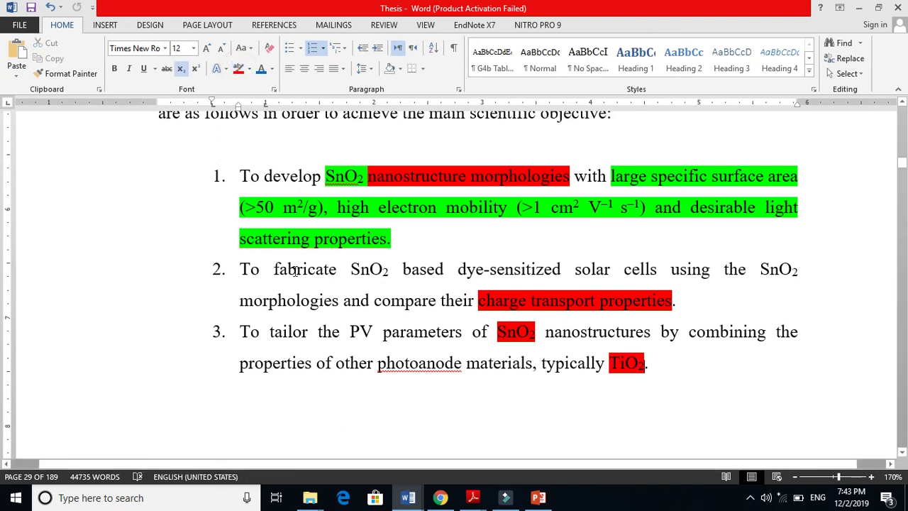
Step: Review the highlights on words in objectives 2 and 3, rechecking TiO2
{"action": "left_click_drag", "start_coordinate": [277, 270], "coordinate": [392, 269]}
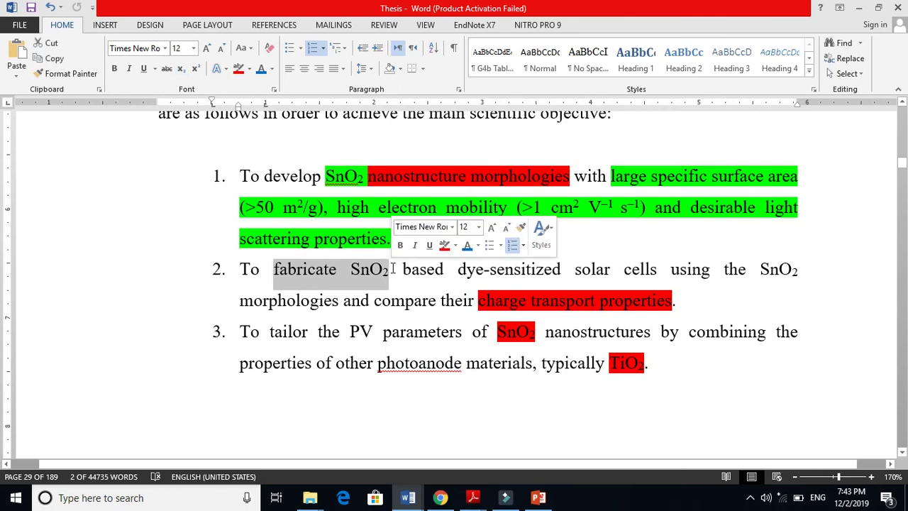
{"action": "left_click", "coordinate": [276, 331]}
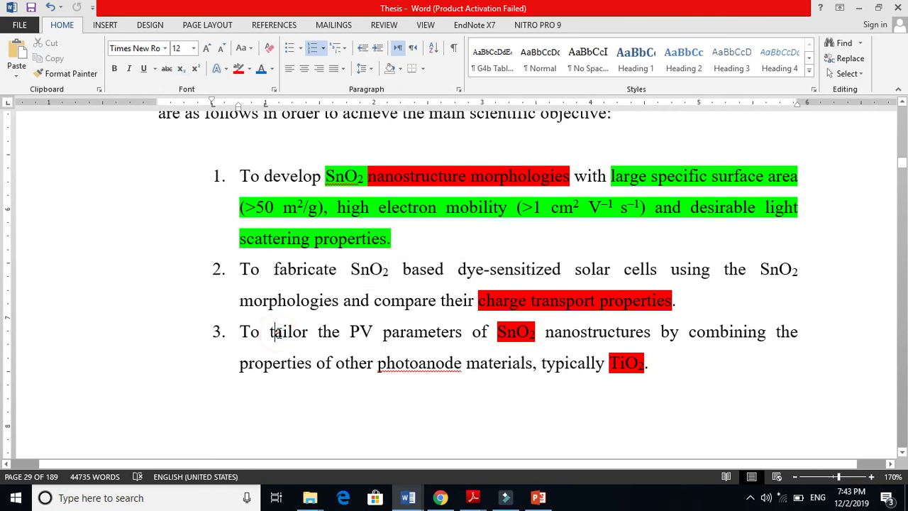
{"action": "left_click", "coordinate": [301, 333]}
{"action": "double_click", "coordinate": [362, 331]}
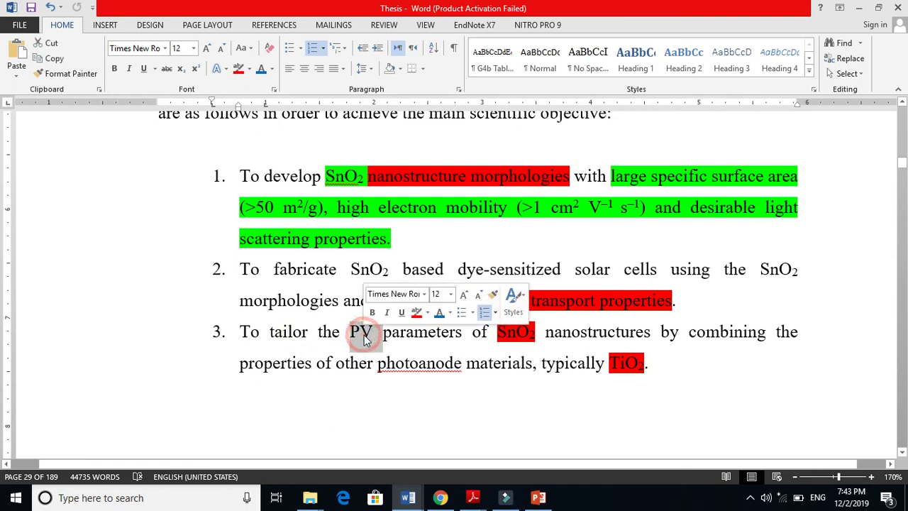
{"action": "left_click", "coordinate": [494, 348]}
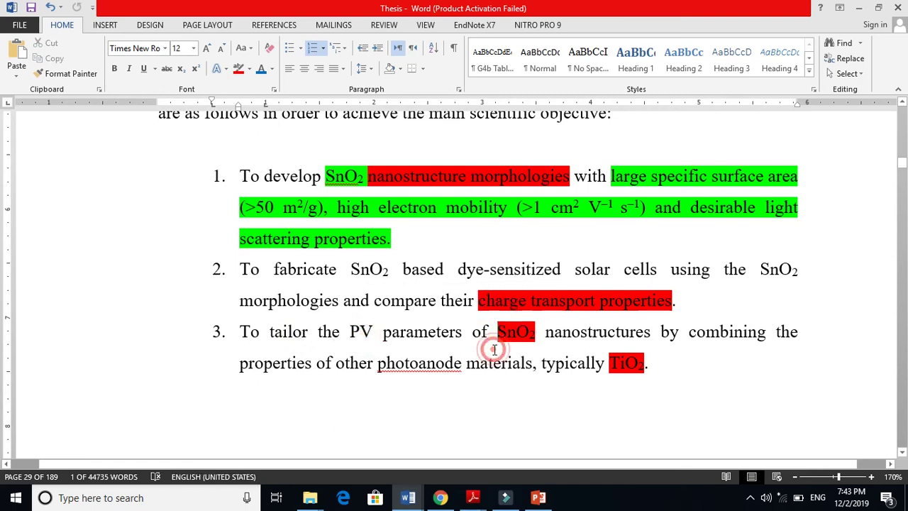
{"action": "double_click", "coordinate": [743, 335]}
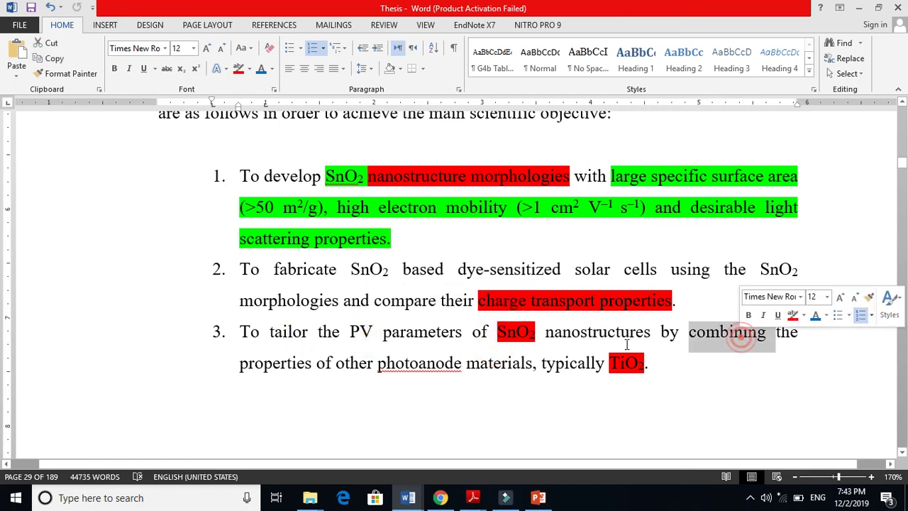
{"action": "left_click", "coordinate": [402, 368]}
{"action": "left_click", "coordinate": [599, 369]}
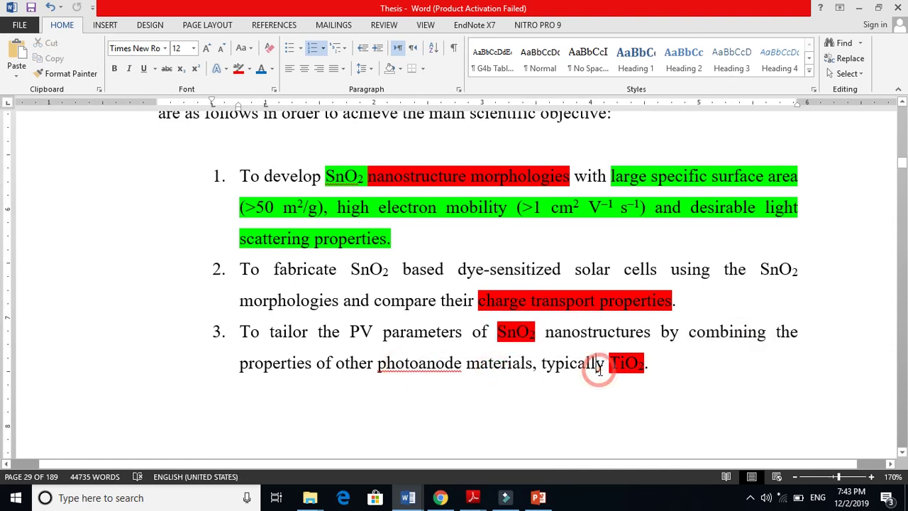
{"action": "double_click", "coordinate": [618, 363]}
{"action": "left_click", "coordinate": [617, 365]}
{"action": "double_click", "coordinate": [618, 365]}
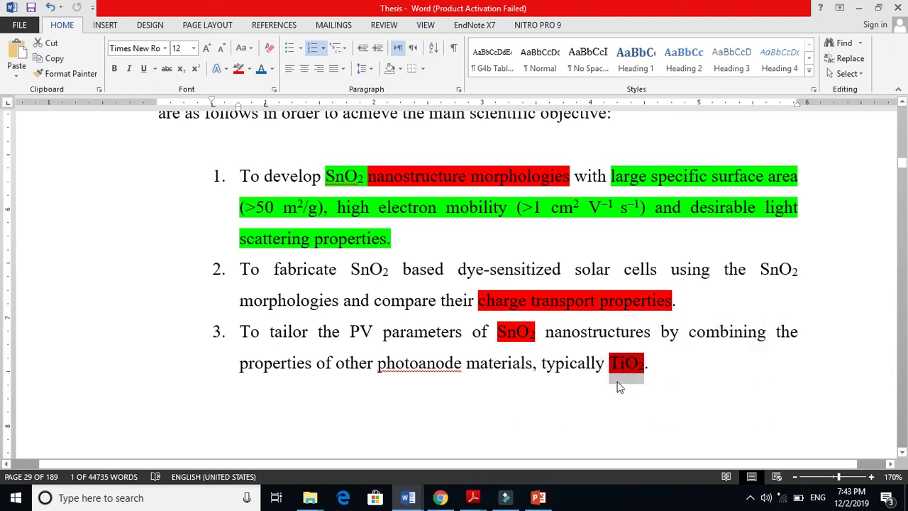
{"action": "left_click", "coordinate": [544, 332]}
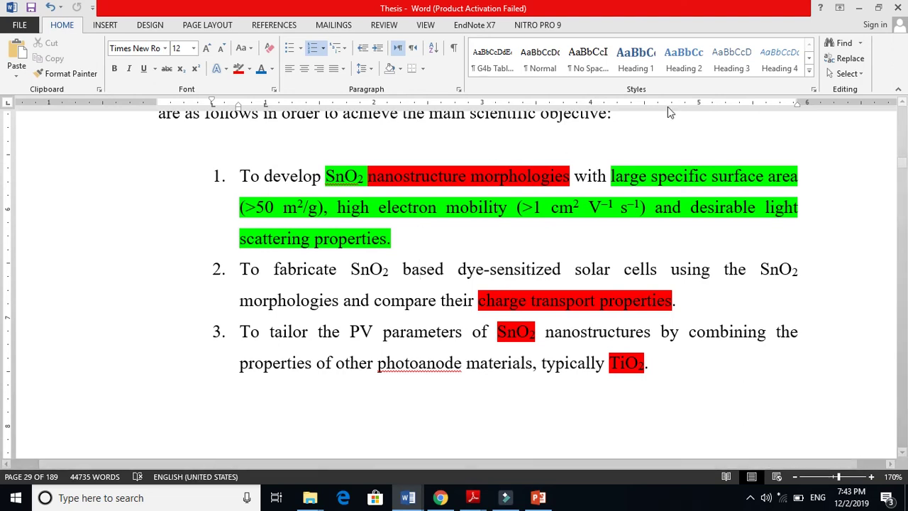
{"action": "left_click", "coordinate": [903, 104]}
Step: Replace 'Broad' with 'Main' in the opening 'Broad objective' label
{"action": "scroll", "coordinate": [902, 104], "scroll_direction": "up", "scroll_amount": 3}
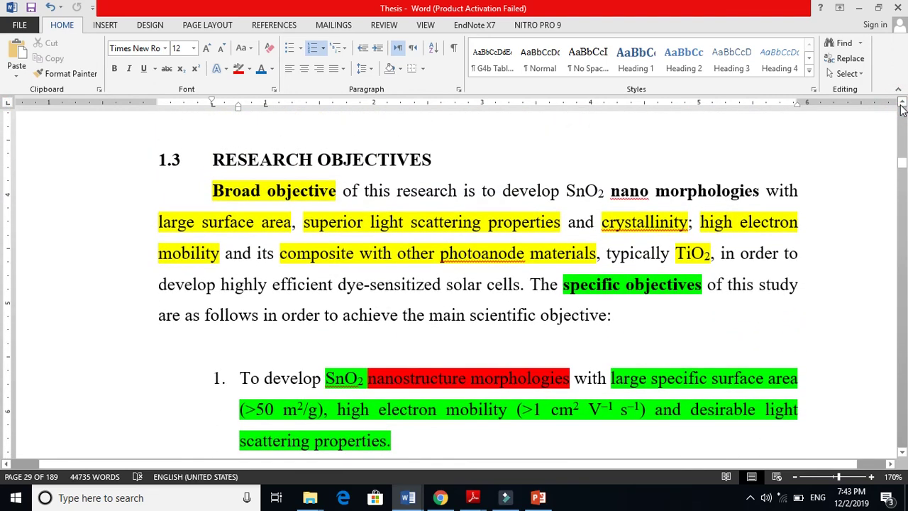
{"action": "double_click", "coordinate": [241, 195]}
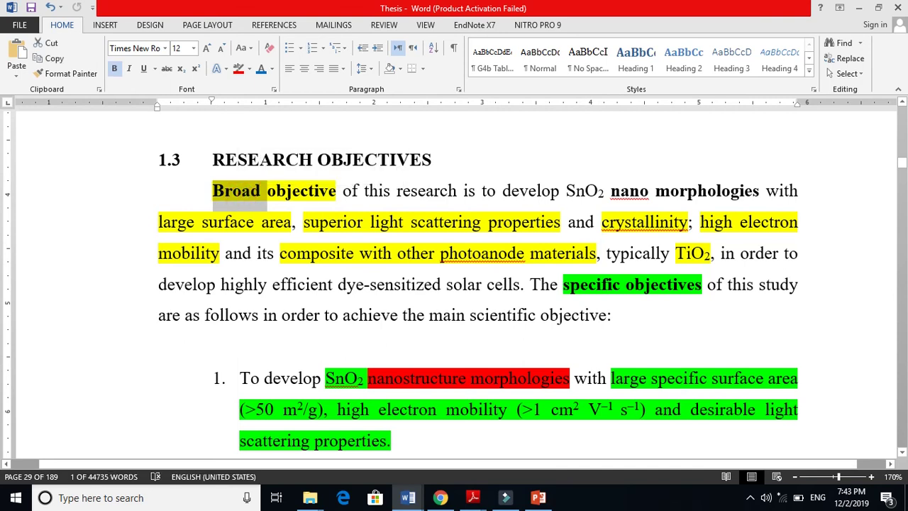
{"action": "type", "text": "Main"}
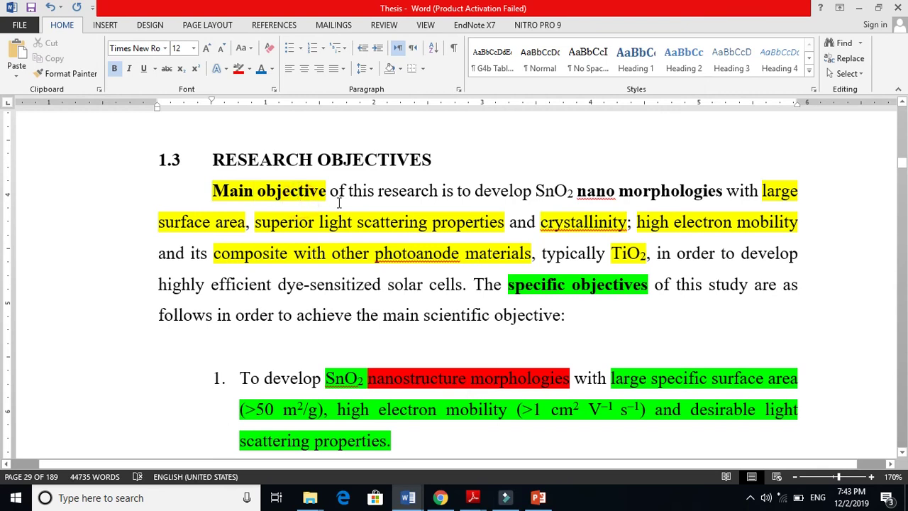
Step: Change 'main' to 'broad' in the paragraph's last line
{"action": "left_click", "coordinate": [525, 284]}
{"action": "left_click", "coordinate": [241, 315]}
{"action": "left_click", "coordinate": [382, 326]}
{"action": "left_click", "coordinate": [495, 316]}
{"action": "left_click", "coordinate": [539, 316]}
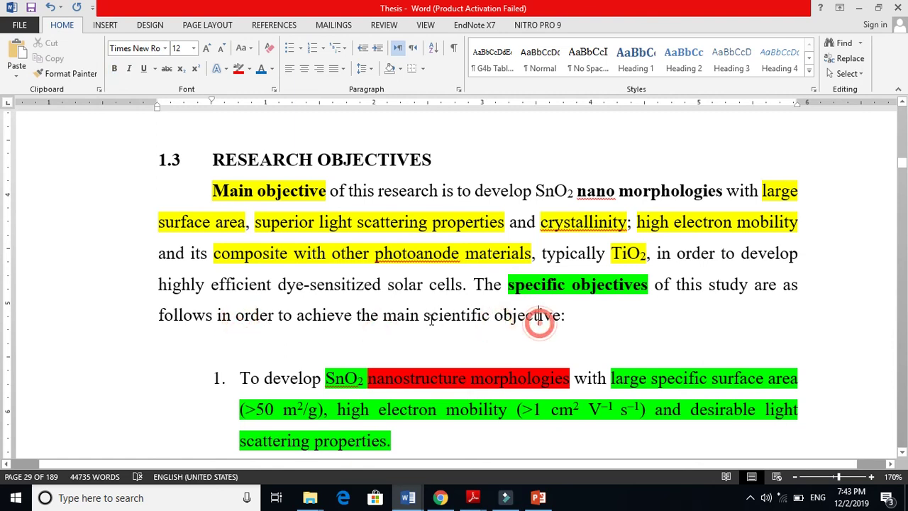
{"action": "double_click", "coordinate": [397, 318]}
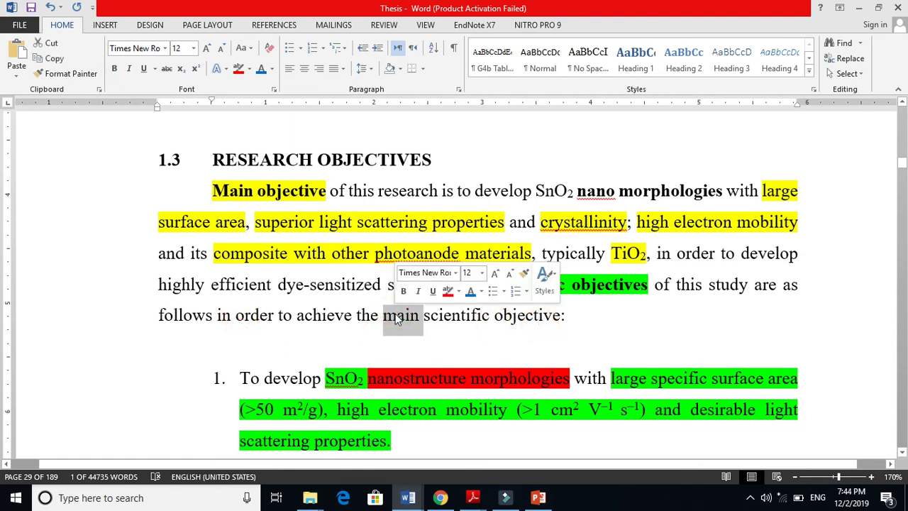
{"action": "type", "text": "bro"}
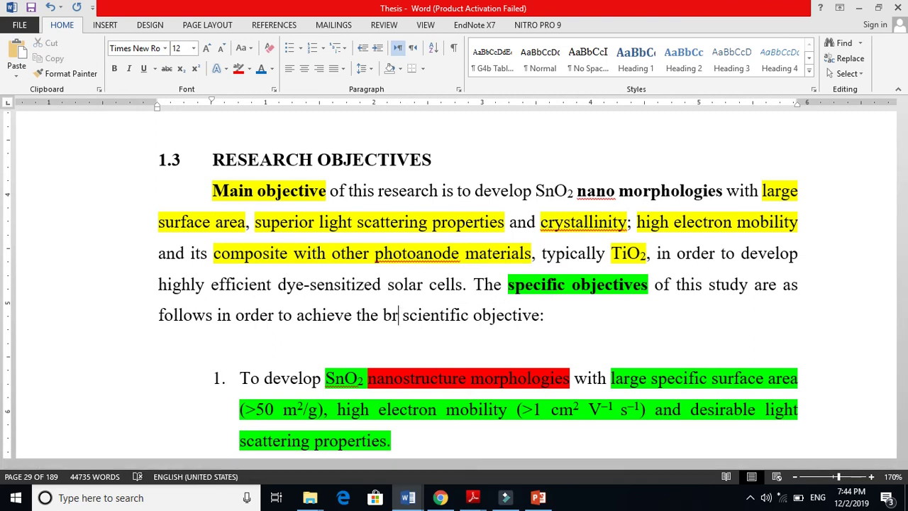
{"action": "type", "text": "ad"}
{"action": "left_click", "coordinate": [482, 352]}
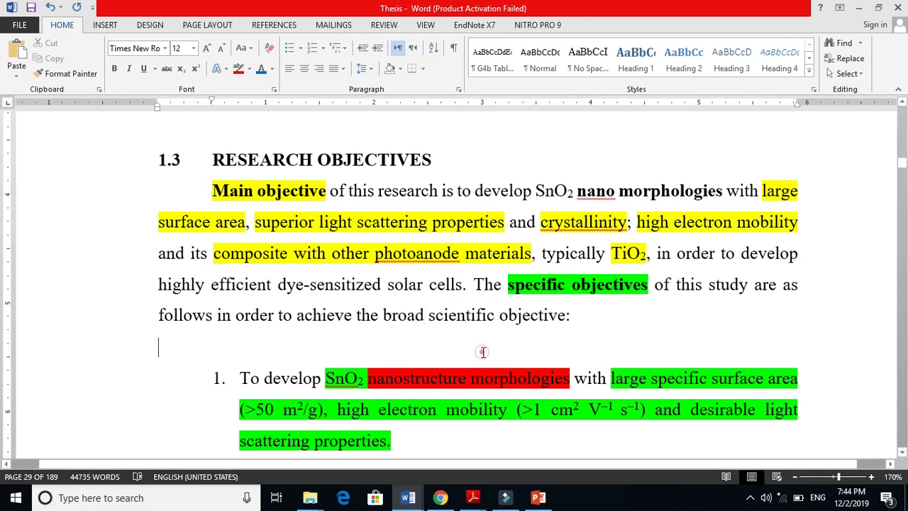
{"action": "left_click", "coordinate": [589, 338]}
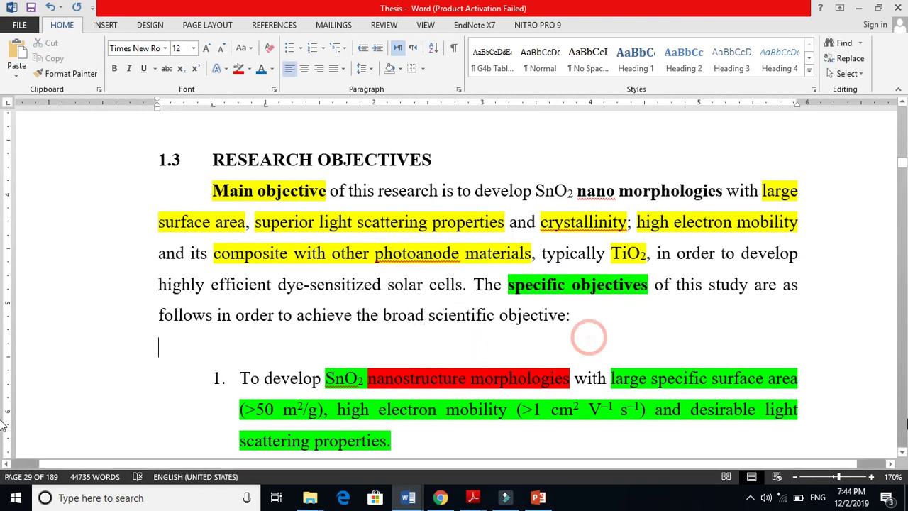
{"action": "left_click", "coordinate": [903, 452]}
{"action": "left_click", "coordinate": [903, 454]}
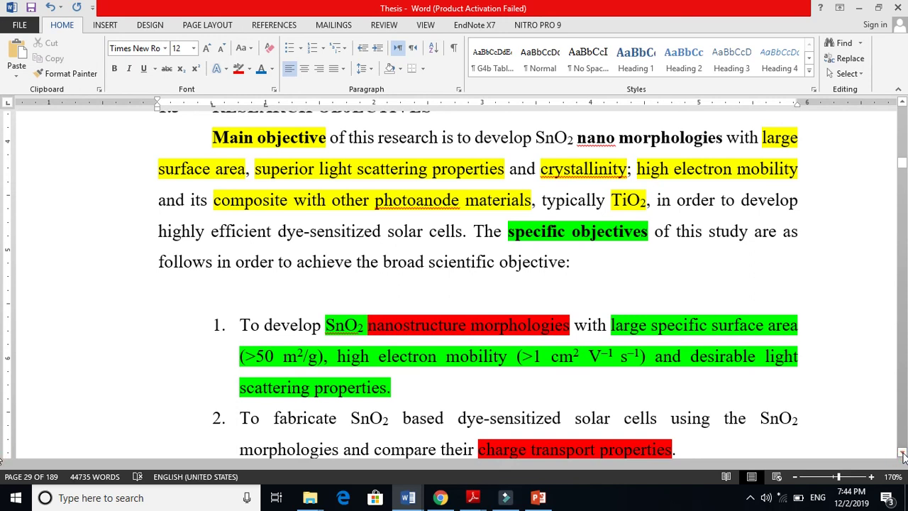
{"action": "left_click", "coordinate": [814, 339]}
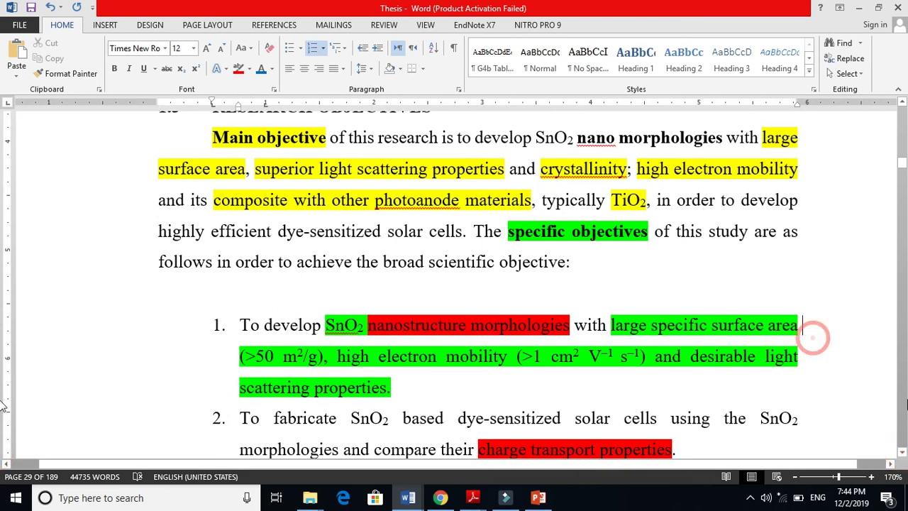
{"action": "left_click", "coordinate": [902, 455]}
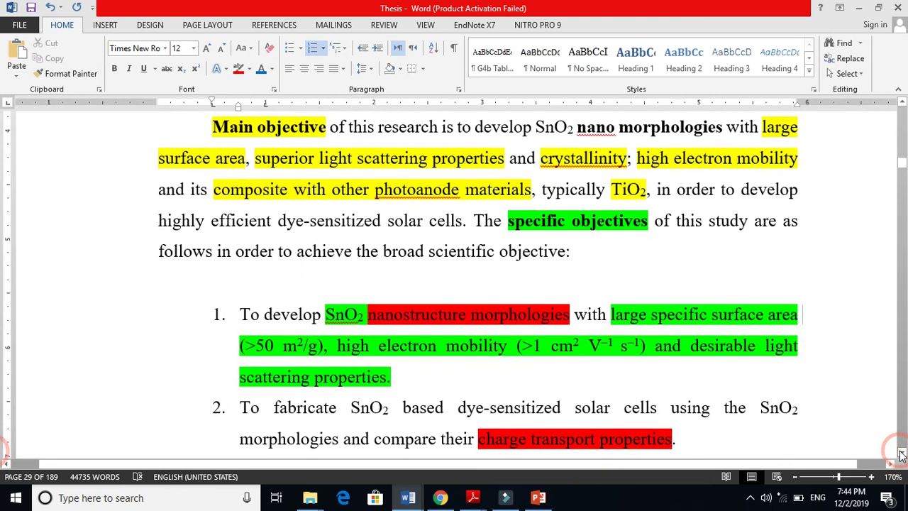